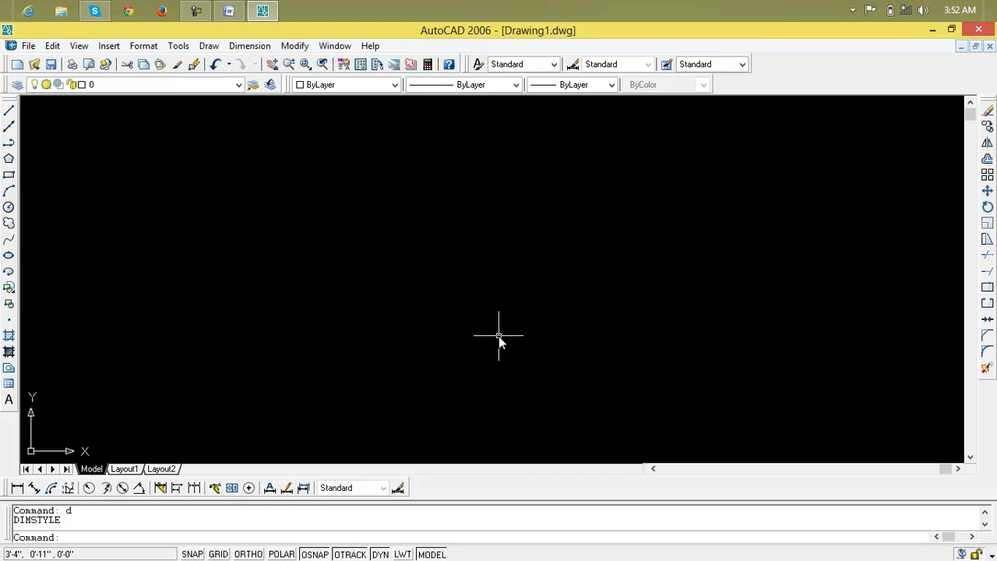
pyautogui.press('Escape')
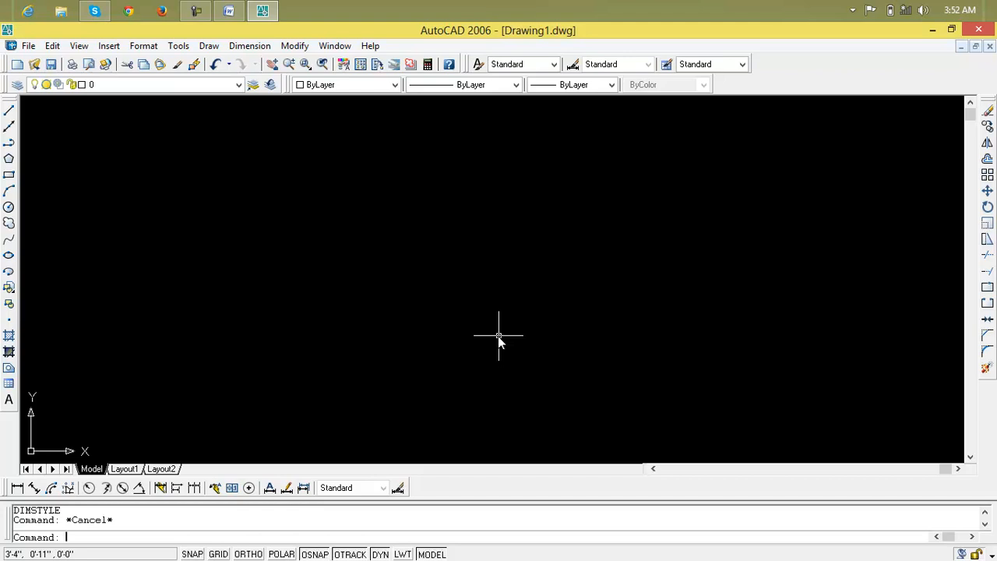
pyautogui.click(11, 178)
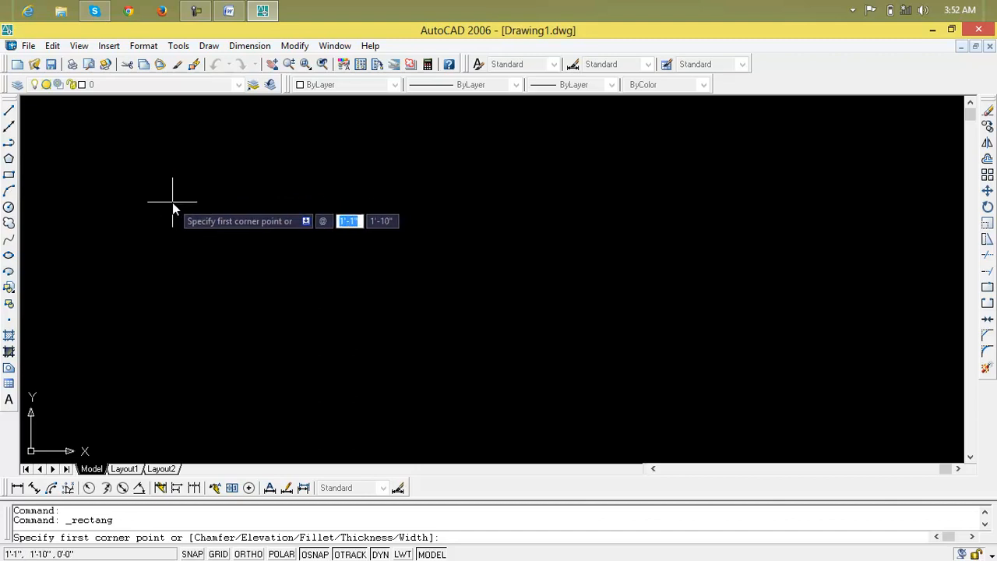
pyautogui.write("5',5'")
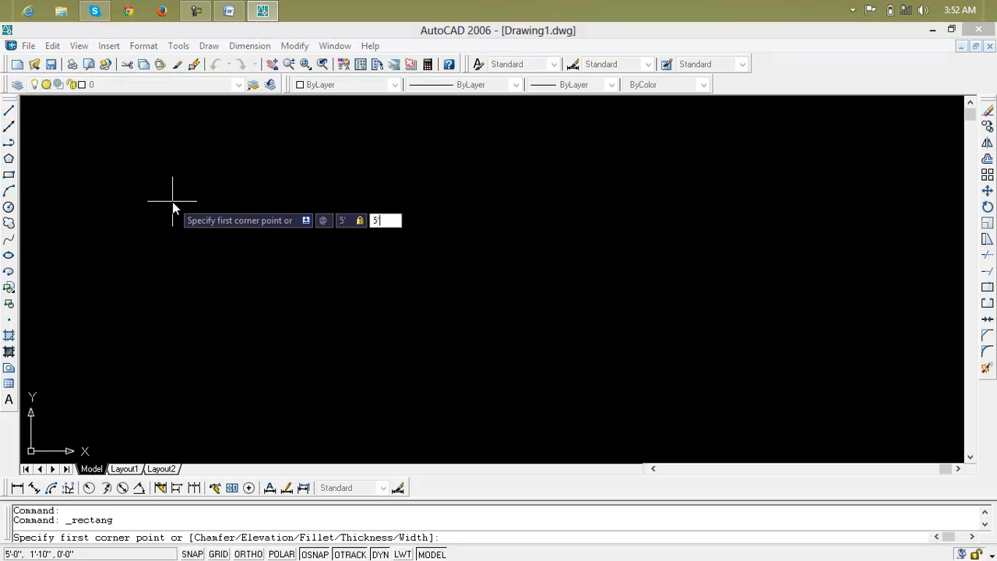
pyautogui.press('Return')
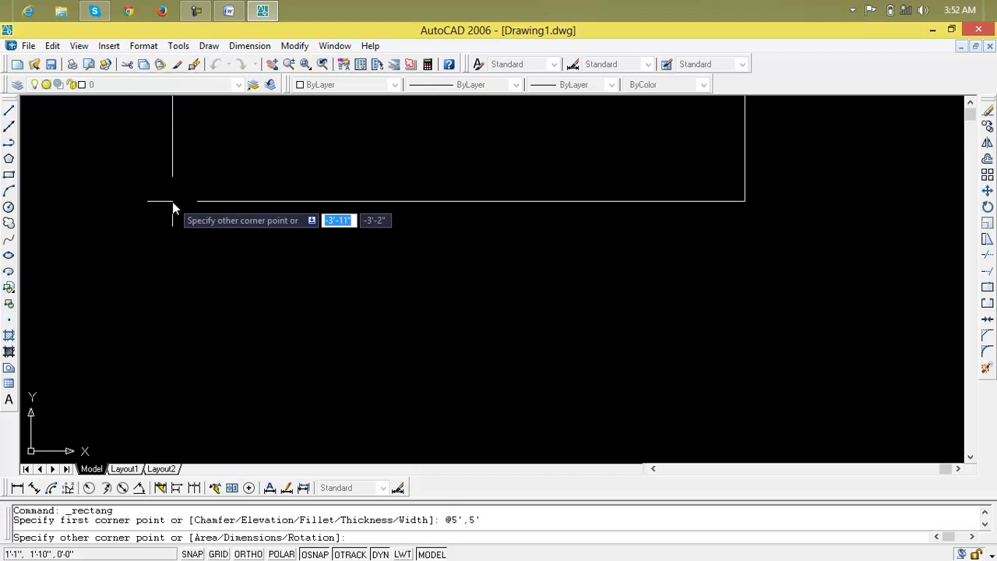
pyautogui.press('Return')
pyautogui.press('Escape')
pyautogui.press('Escape')
# Turn off the display of the UCS icon at the UCS origin point.
pyautogui.moveTo(249, 225); pyautogui.dragTo(233, 286, button='middle')
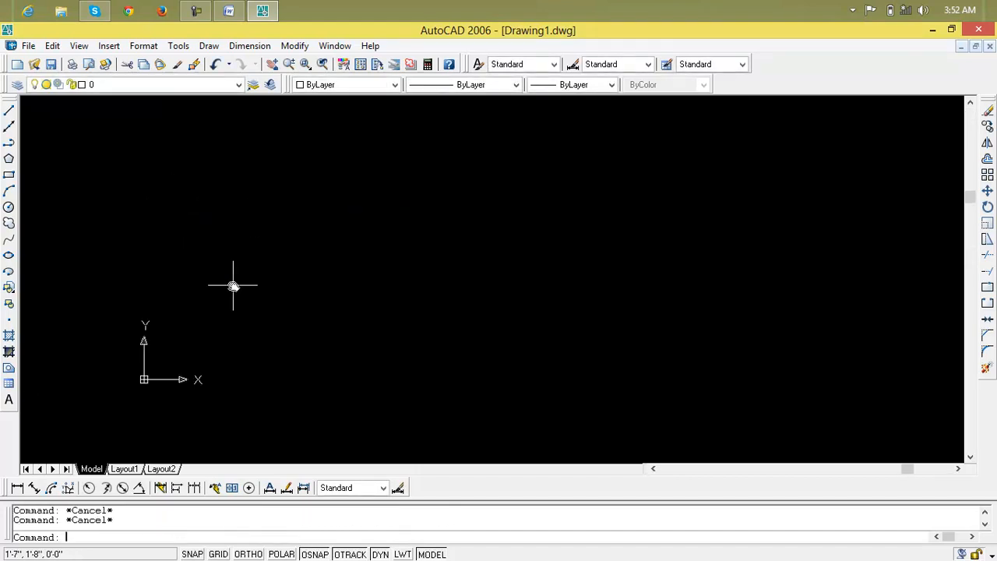
pyautogui.write('uc')
pyautogui.press('Return')
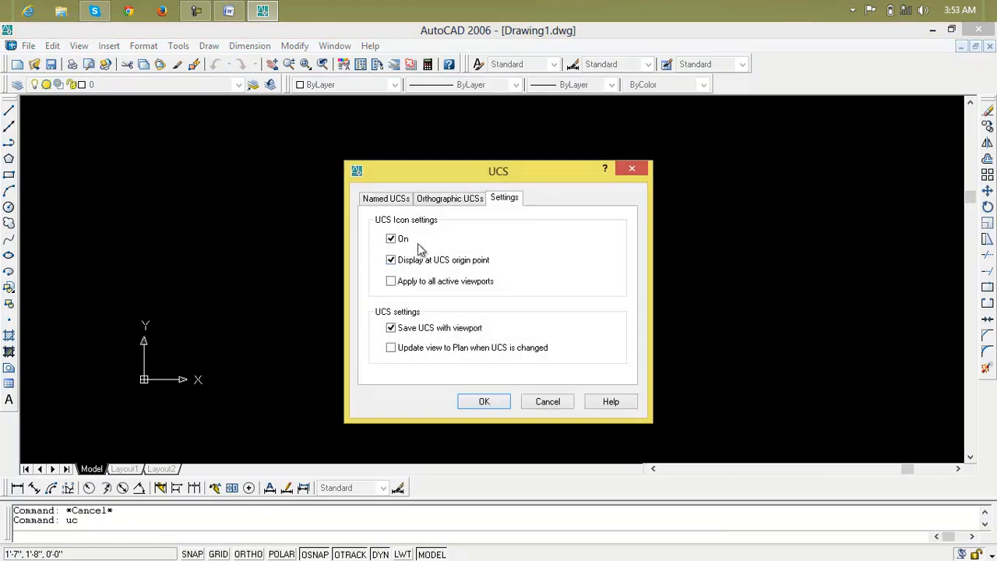
pyautogui.click(424, 259)
pyautogui.click(477, 401)
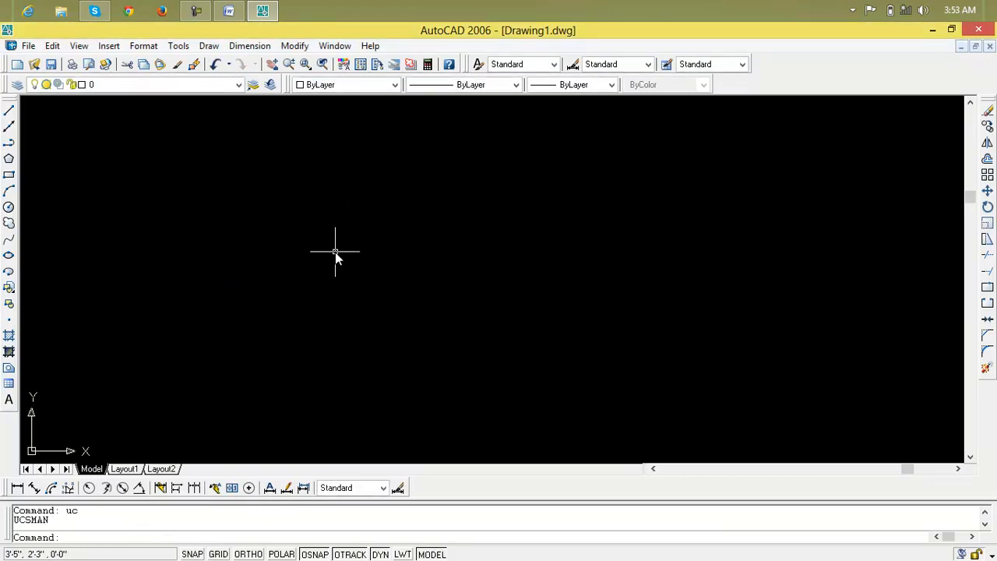
# Draw a 5' by 5' square from a freely picked first corner, using relative dimensions for the opposite corner.
pyautogui.write('rec')
pyautogui.press('Return')
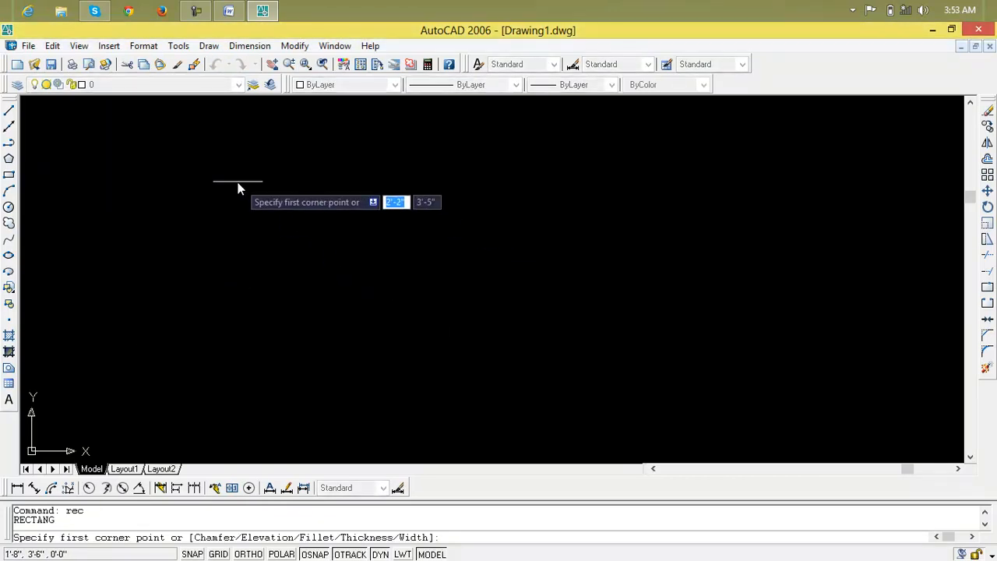
pyautogui.click(234, 178)
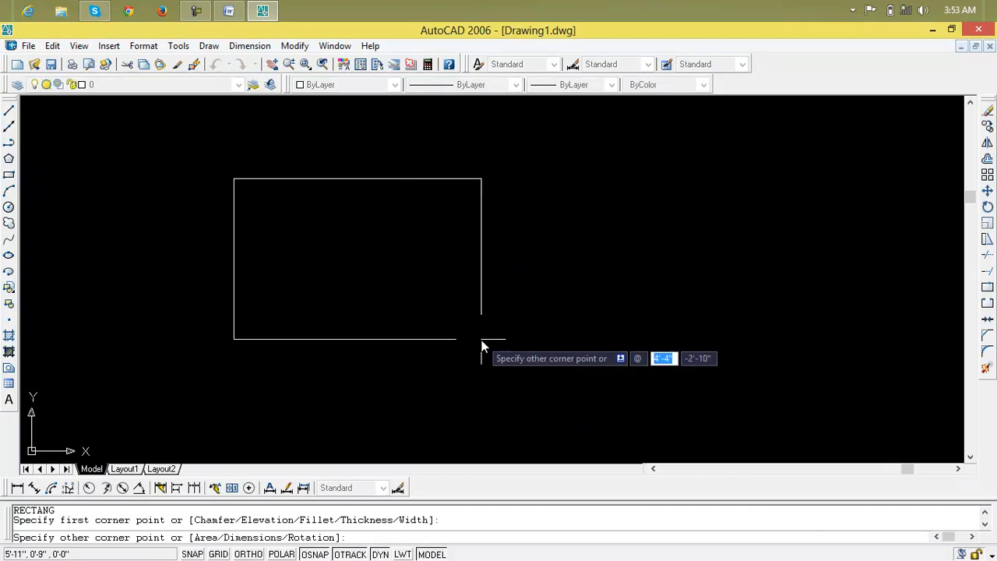
pyautogui.write("5'")
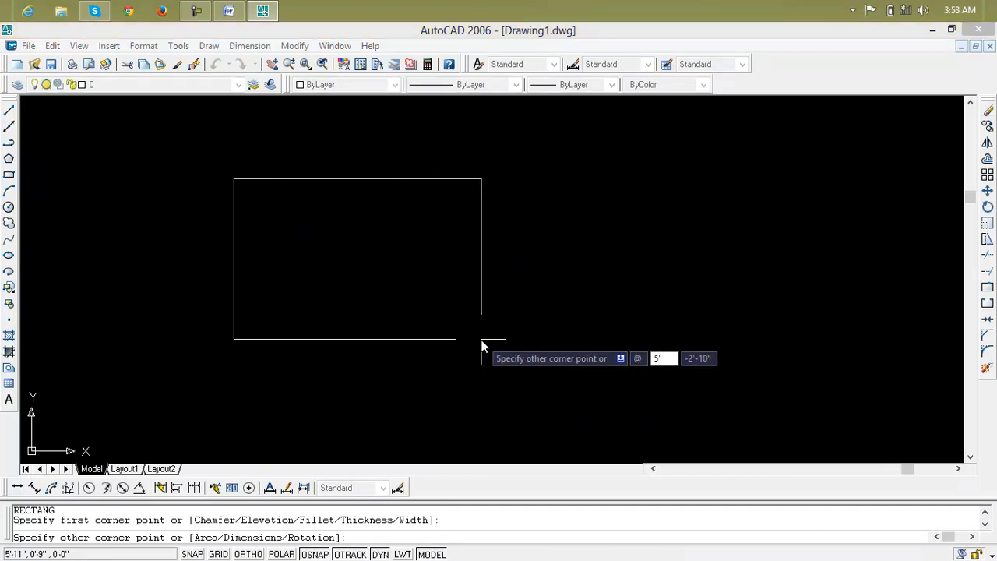
pyautogui.press('Tab')
pyautogui.write("5'")
pyautogui.press('Return')
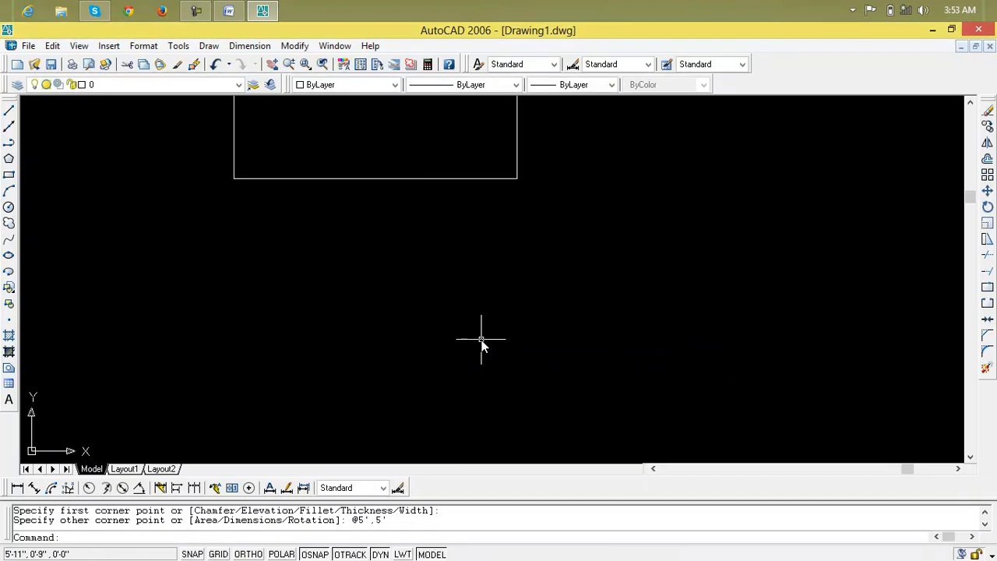
# Draw a smaller rectangle about 4'-2" wide and 3'-10" high inside the square, leaving a margin all around.
pyautogui.write('z')
pyautogui.press('Return')
pyautogui.write('a')
pyautogui.press('Return')
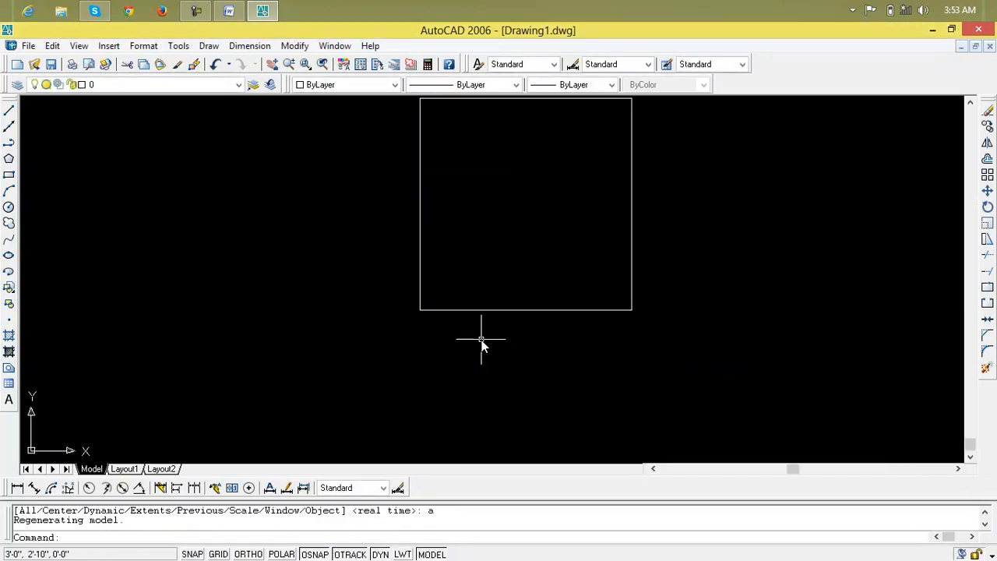
pyautogui.scroll(-2, 482, 257)
pyautogui.moveTo(482, 258); pyautogui.dragTo(264, 358, button='middle')
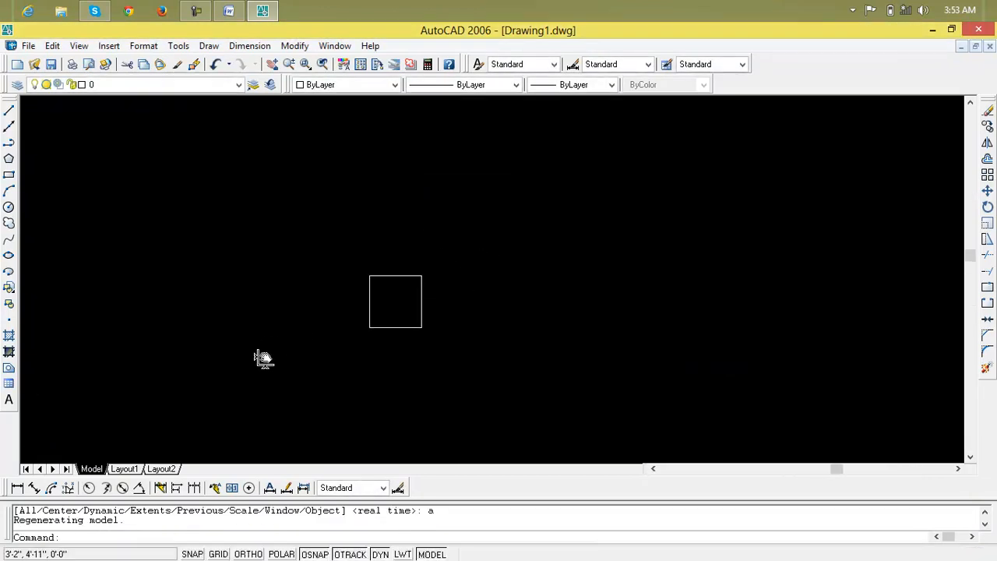
pyautogui.scroll(3, 405, 314)
pyautogui.moveTo(405, 314); pyautogui.dragTo(416, 330, button='middle')
pyautogui.scroll(2, 416, 329)
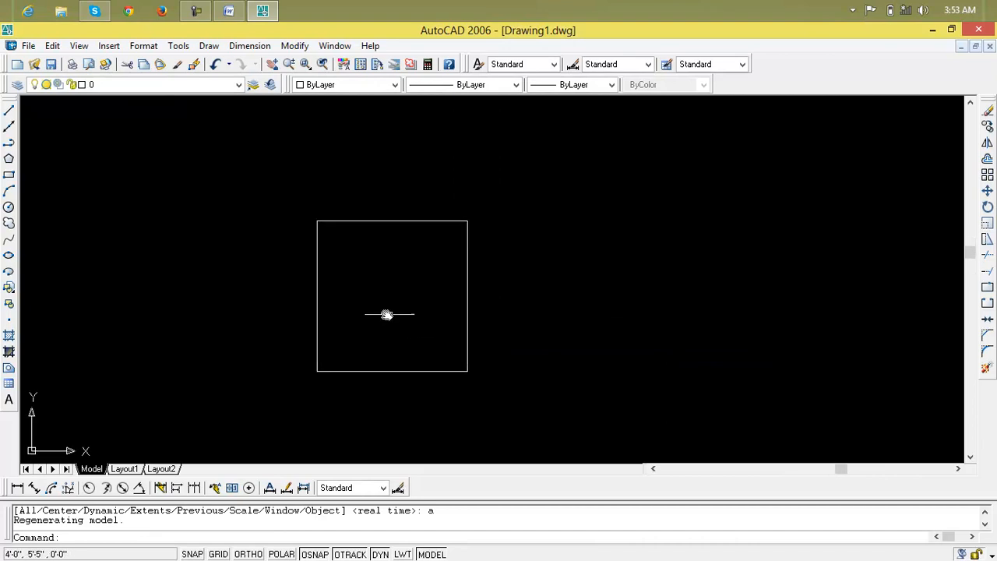
pyautogui.click(8, 175)
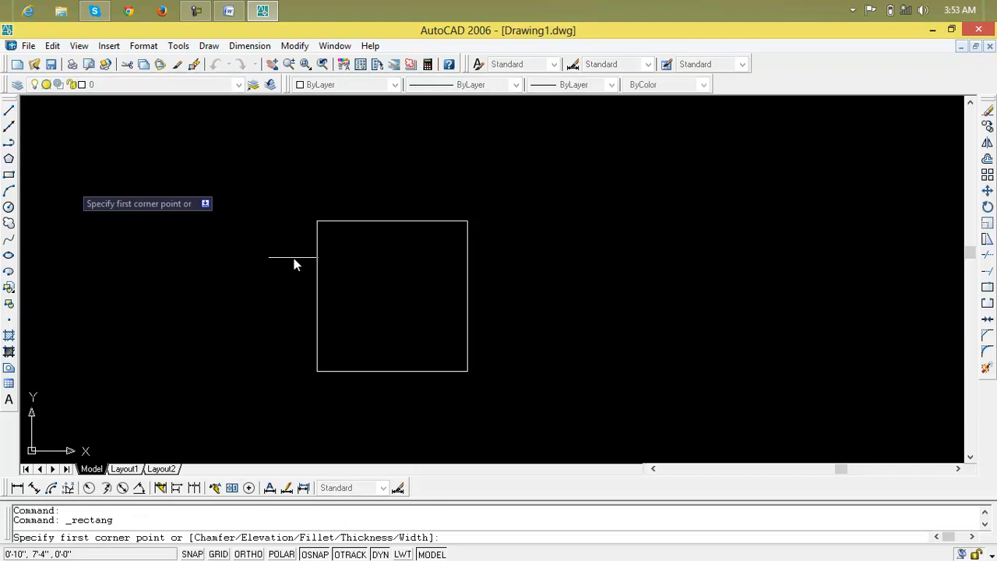
pyautogui.click(340, 241)
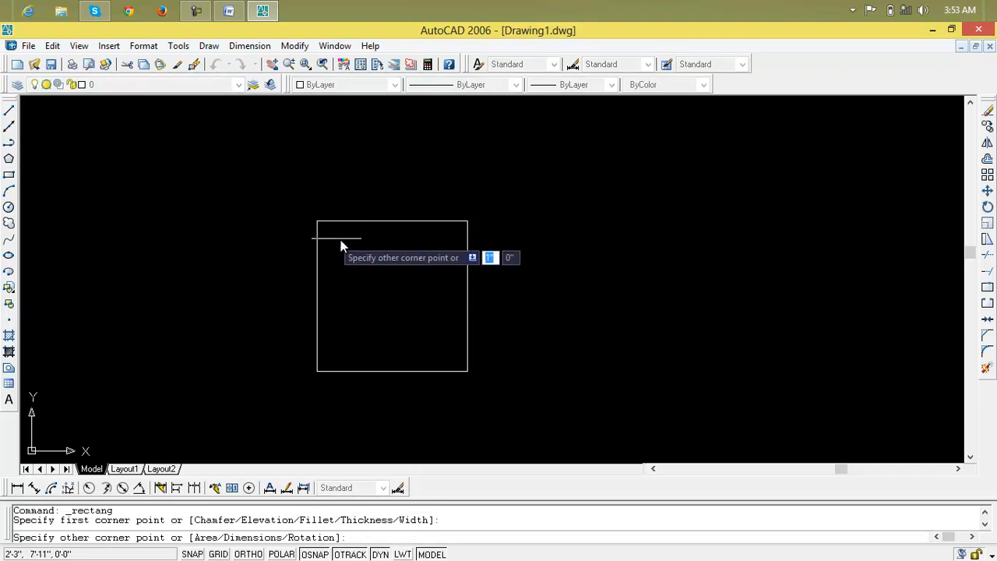
pyautogui.click(455, 356)
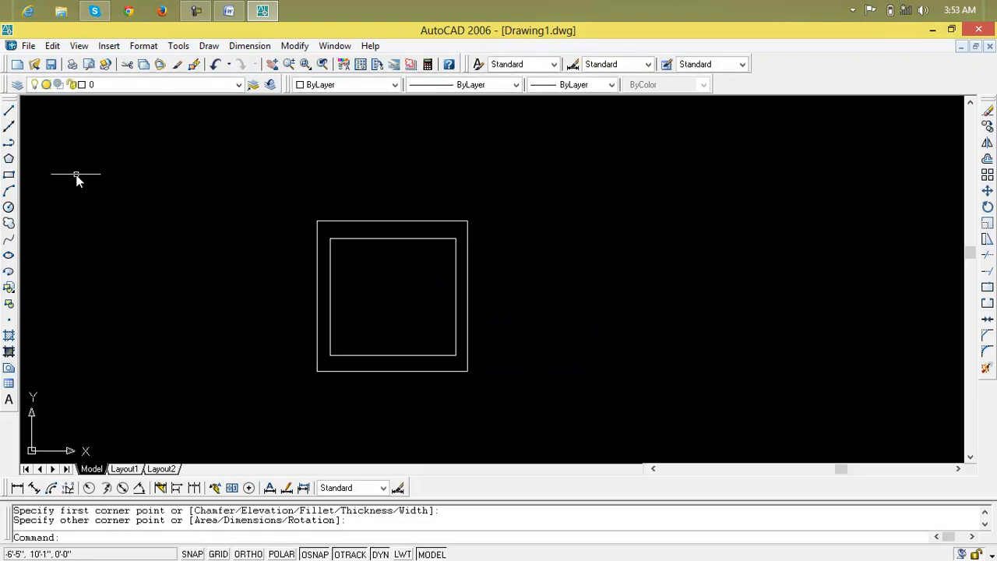
# Draw a vertical and a horizontal centre line joining the midpoints of the inner rectangle's opposite sides.
pyautogui.click(8, 111)
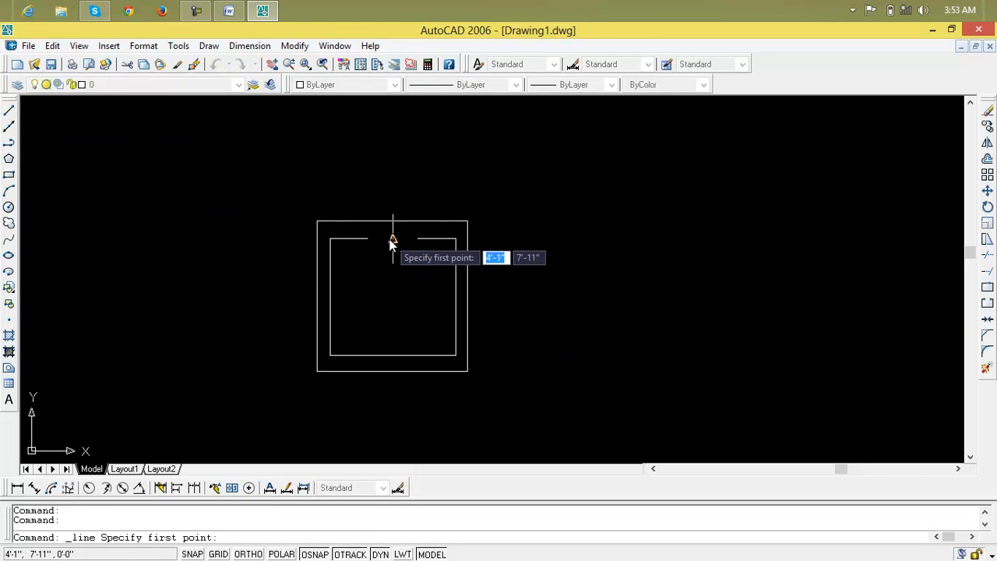
pyautogui.click(392, 239)
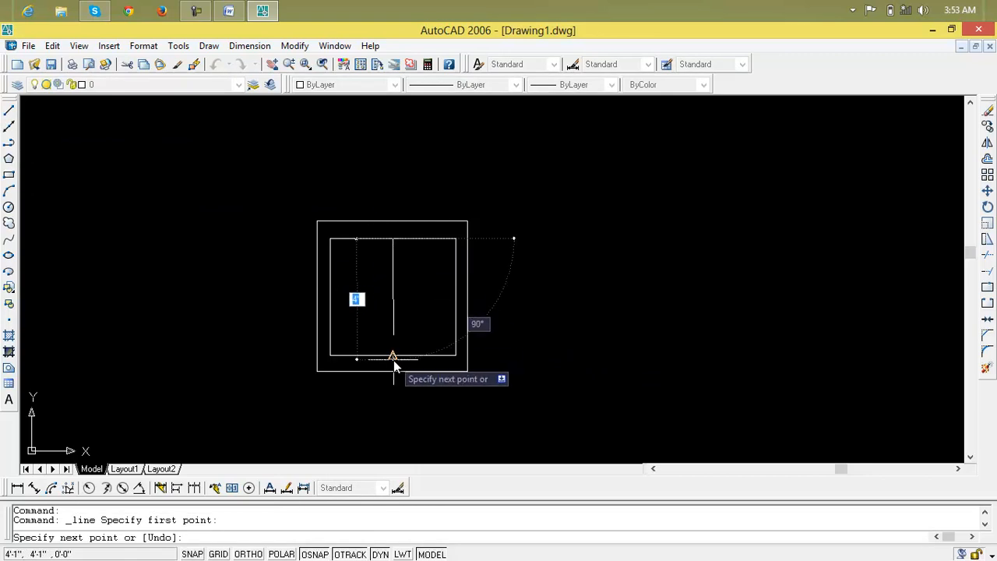
pyautogui.click(394, 358)
pyautogui.press('Return')
pyautogui.press('Return')
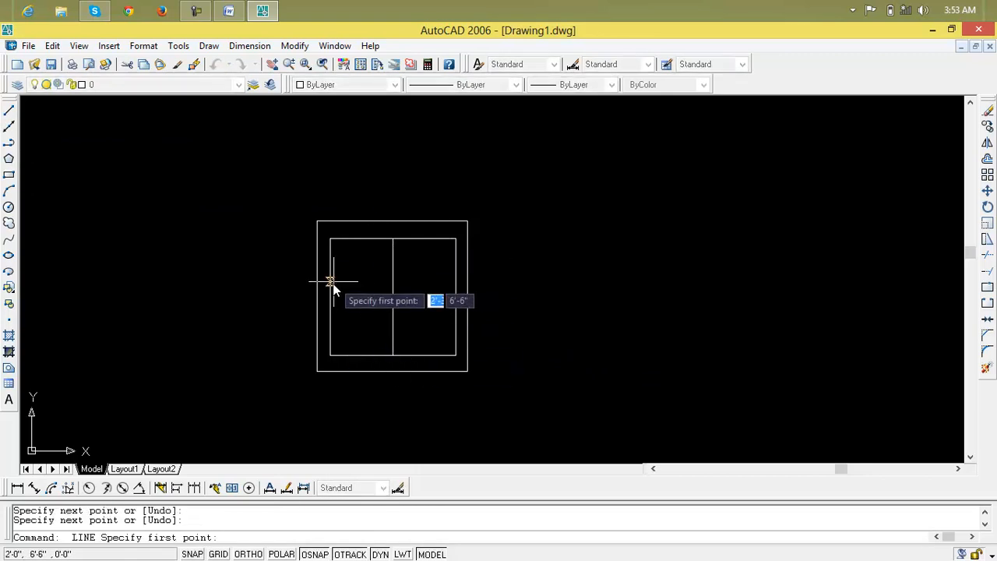
pyautogui.click(330, 297)
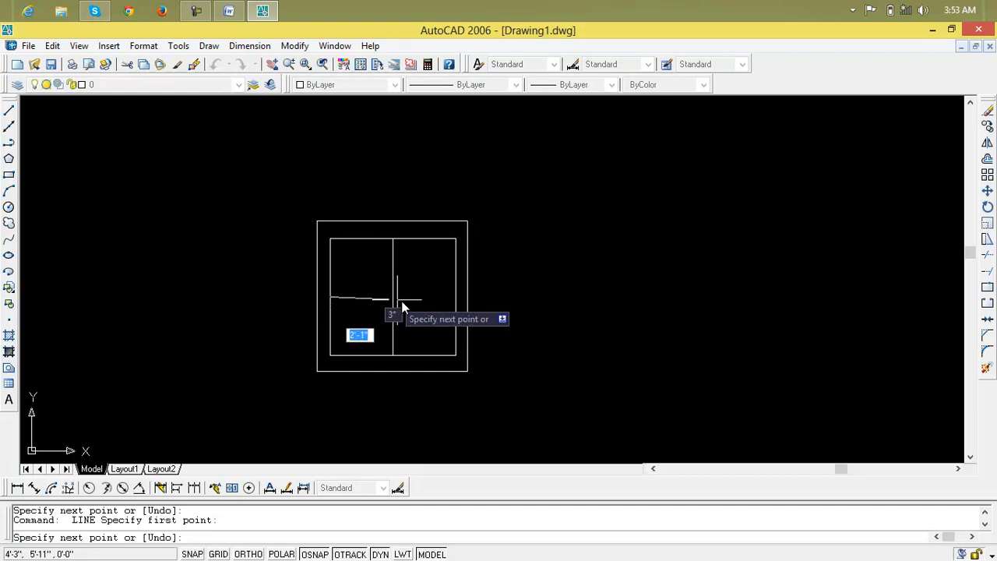
pyautogui.click(459, 297)
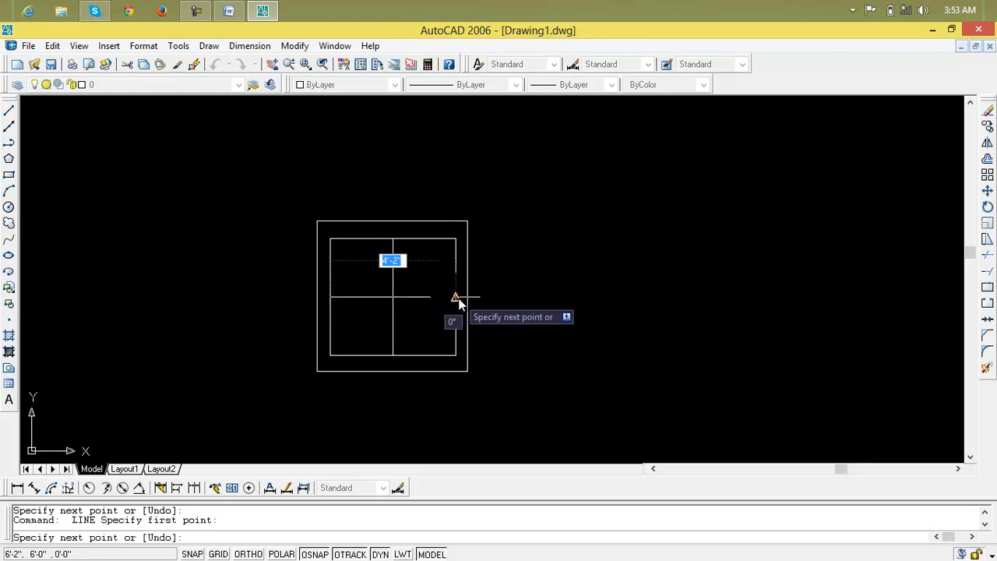
pyautogui.press('Return')
# Draw a circle centred on the intersection of the two centre lines, sized to stay within the inner rectangle.
pyautogui.scroll(3, 412, 305)
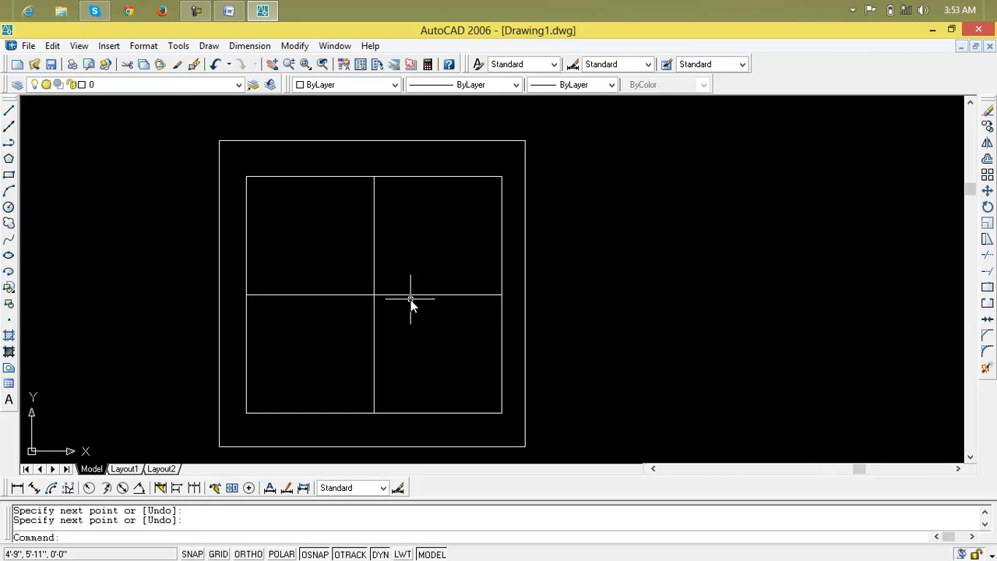
pyautogui.write('c')
pyautogui.press('Return')
pyautogui.click(374, 295)
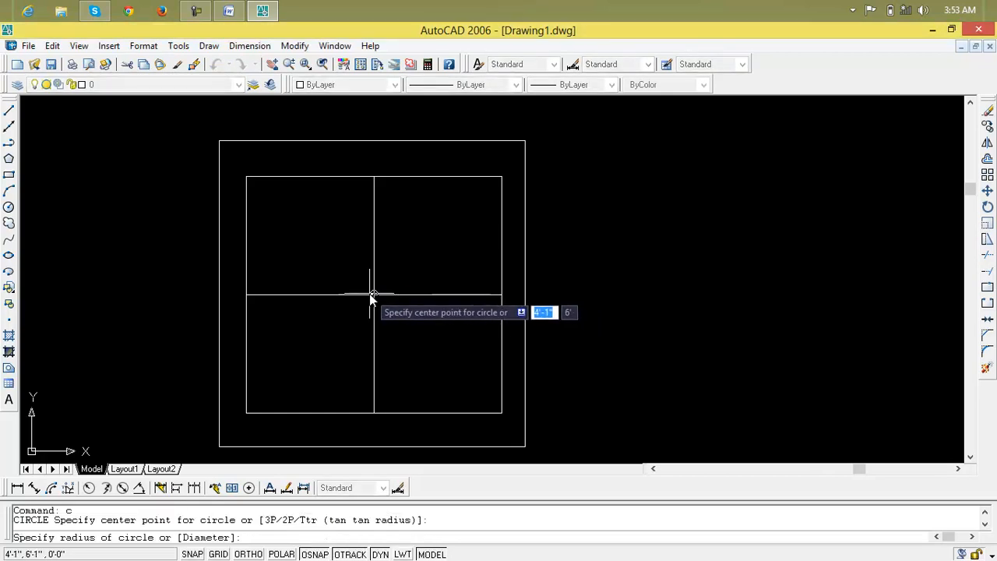
pyautogui.click(405, 211)
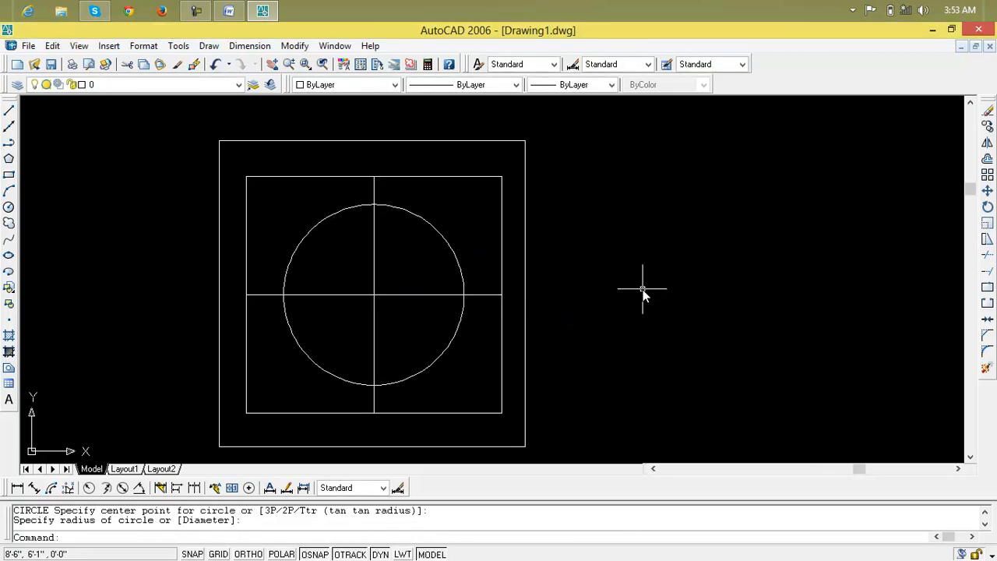
pyautogui.scroll(-3, 643, 290)
pyautogui.moveTo(644, 288)
pyautogui.mouseDown(button='middle')
pyautogui.moveTo(431, 250)
pyautogui.moveTo(468, 290)
pyautogui.moveTo(503, 278)
pyautogui.moveTo(512, 261)
pyautogui.mouseUp(button='middle')
pyautogui.scroll(1, 432, 251)
pyautogui.scroll(3, 432, 251)
pyautogui.scroll(2, 491, 297)
pyautogui.scroll(-2, 508, 302)
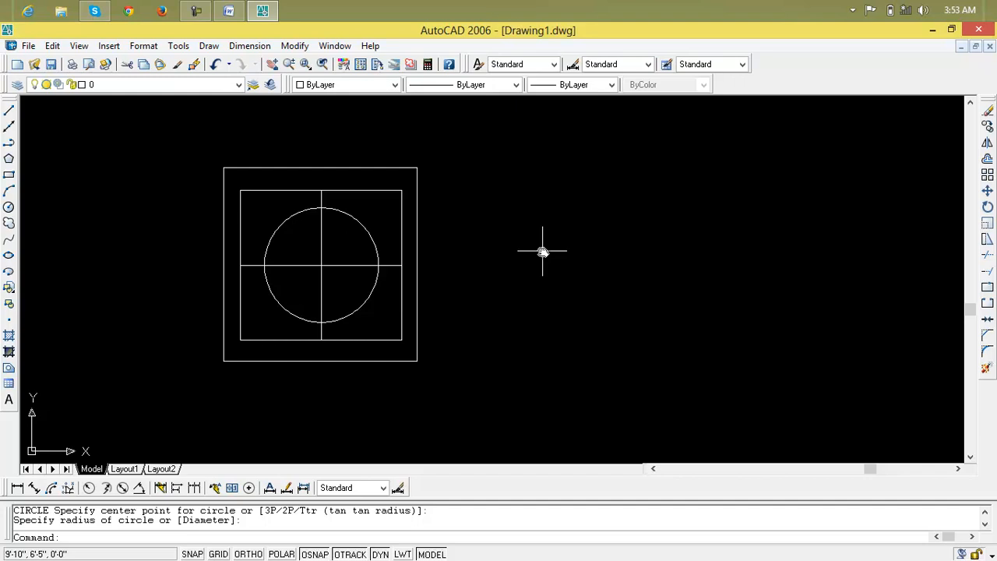
pyautogui.press('Escape')
pyautogui.press('Escape')
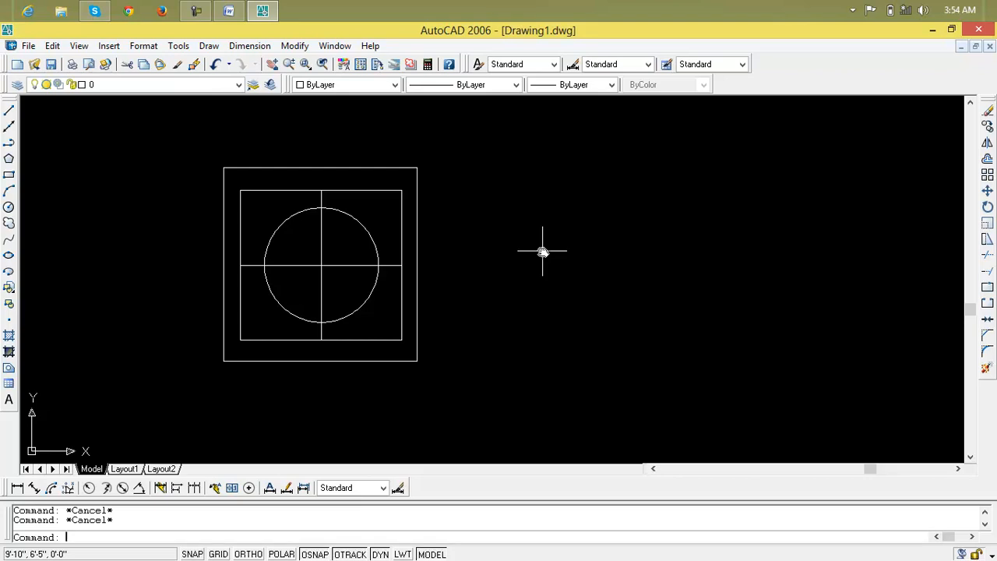
# Move the whole figure by its centre point about 7'-2" to the right and 6" up.
pyautogui.write('m')
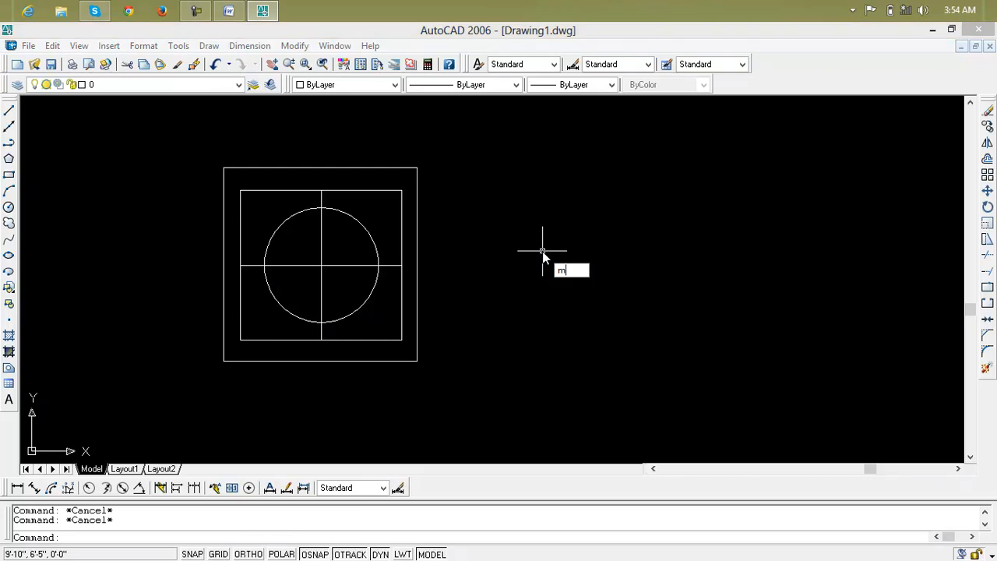
pyautogui.press('Return')
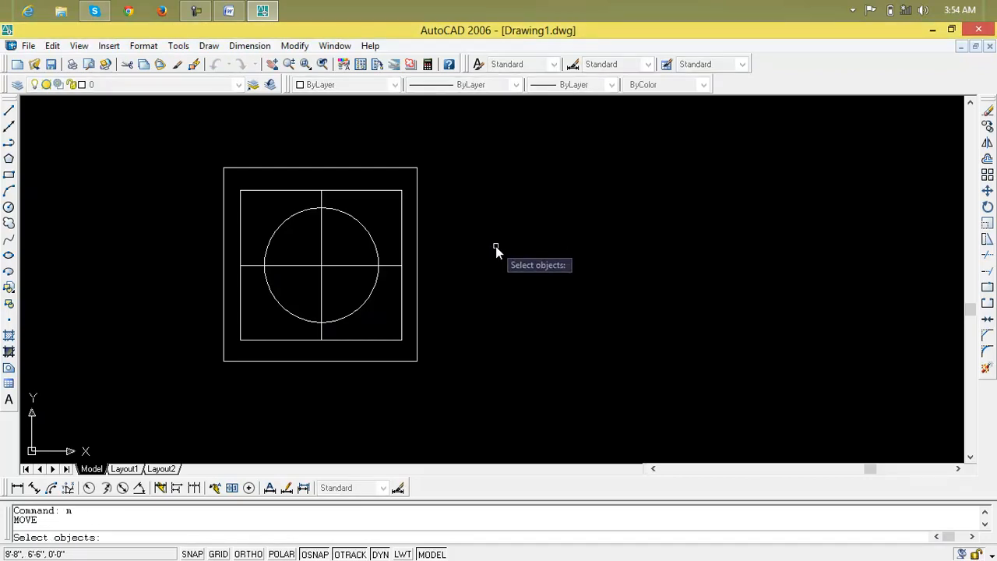
pyautogui.click(463, 147)
pyautogui.click(174, 400)
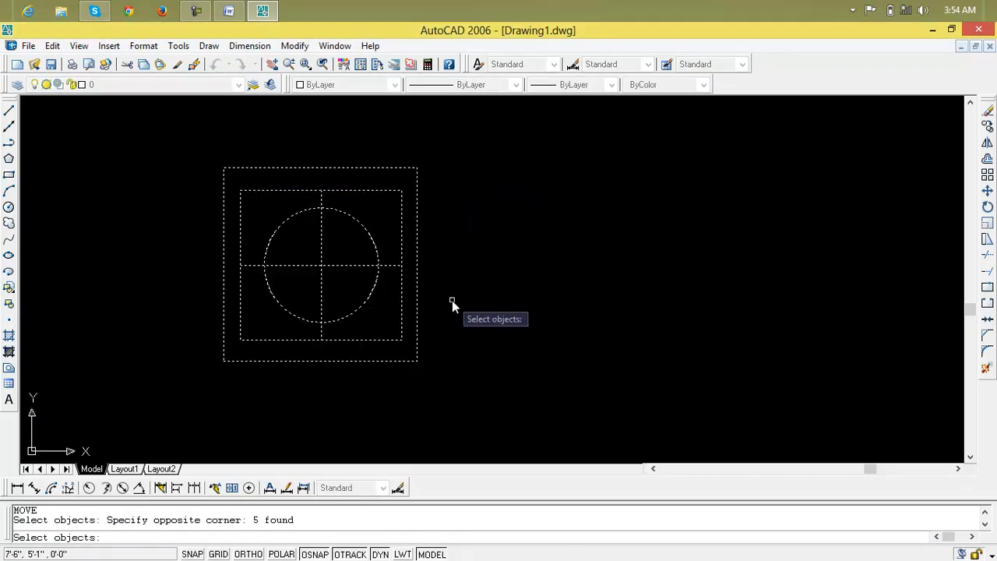
pyautogui.press('Return')
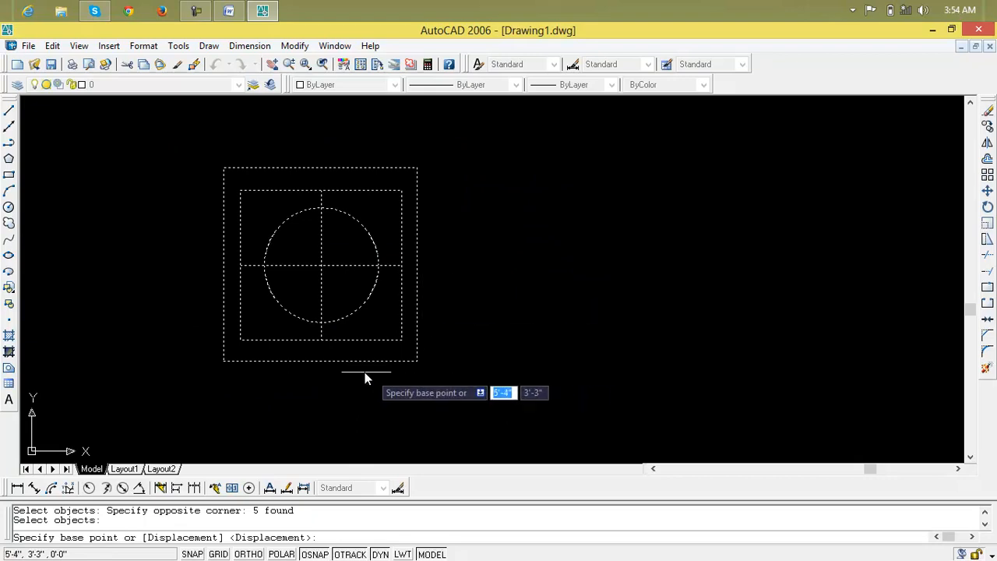
pyautogui.click(321, 265)
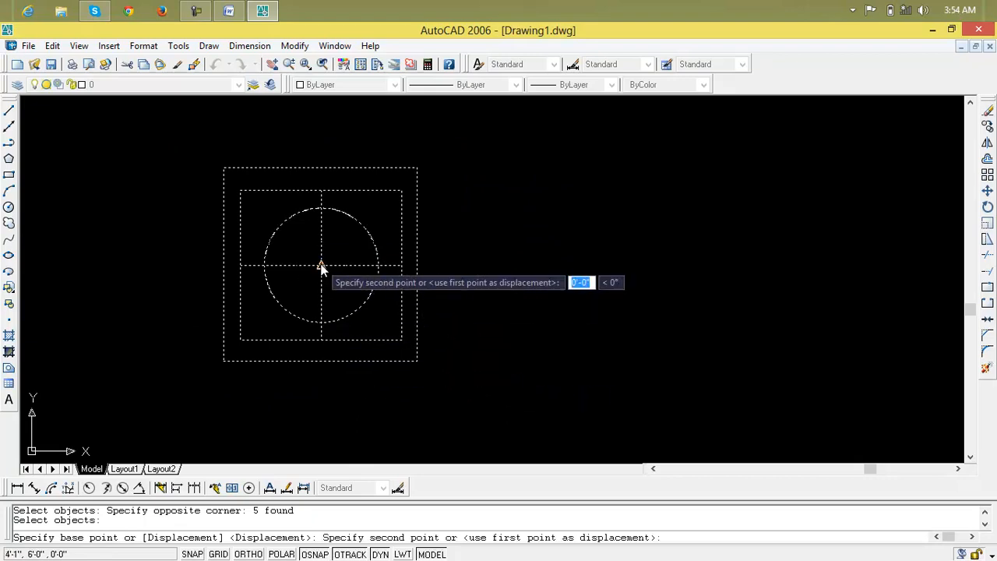
pyautogui.click(599, 250)
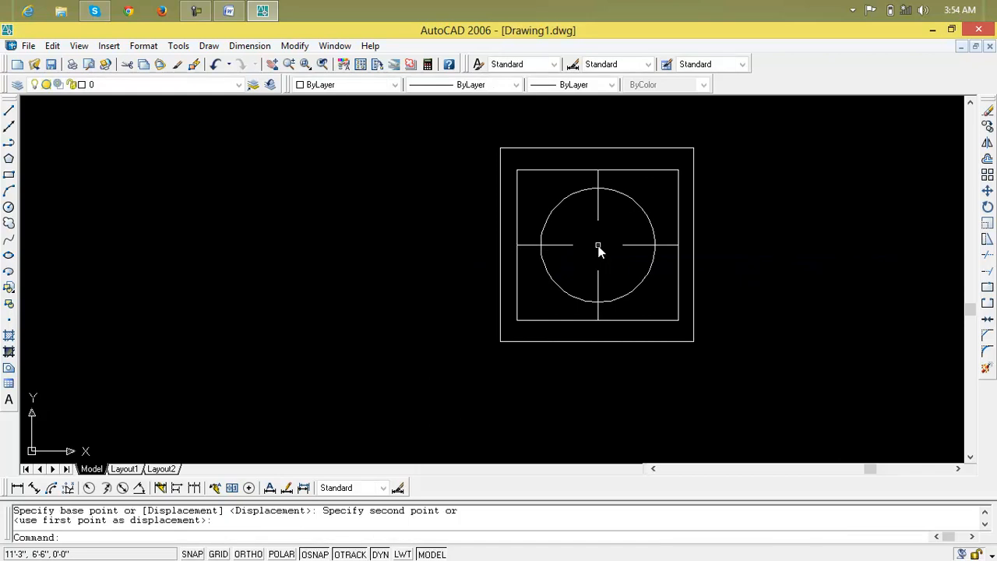
# Try moving only the outer square by its lower-right corner a short distance right and slightly up, and undo that move.
pyautogui.moveTo(695, 372)
pyautogui.mouseDown(button='middle')
pyautogui.moveTo(588, 448)
pyautogui.moveTo(529, 473)
pyautogui.mouseUp(button='middle')
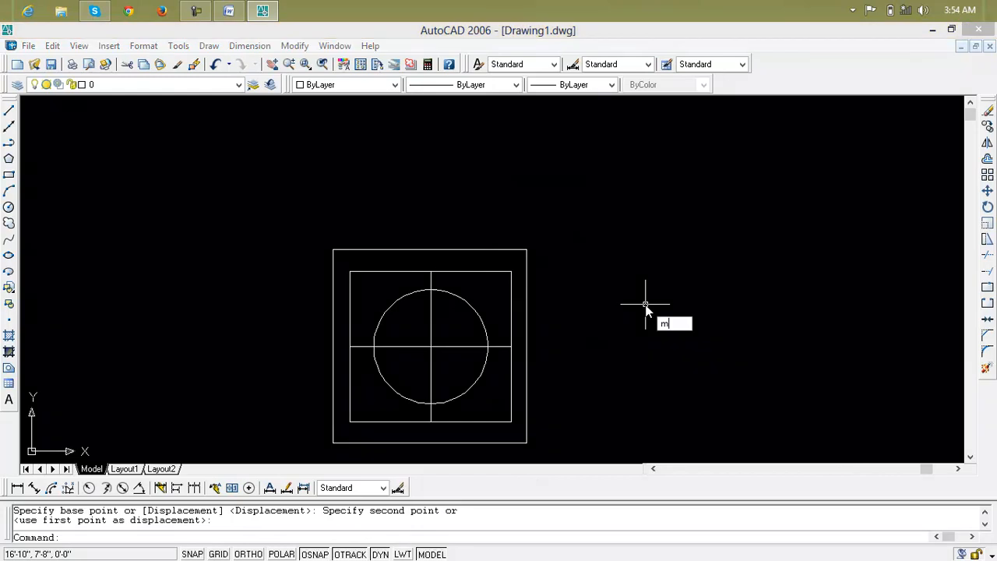
pyautogui.write('m')
pyautogui.press('Return')
pyautogui.click(479, 443)
pyautogui.click(527, 443)
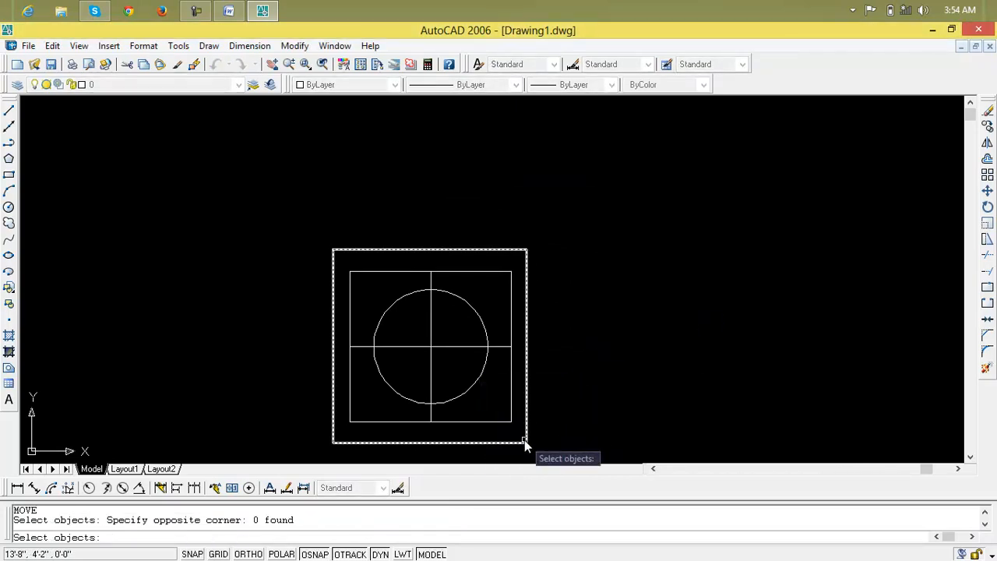
pyautogui.click(527, 442)
pyautogui.press('Return')
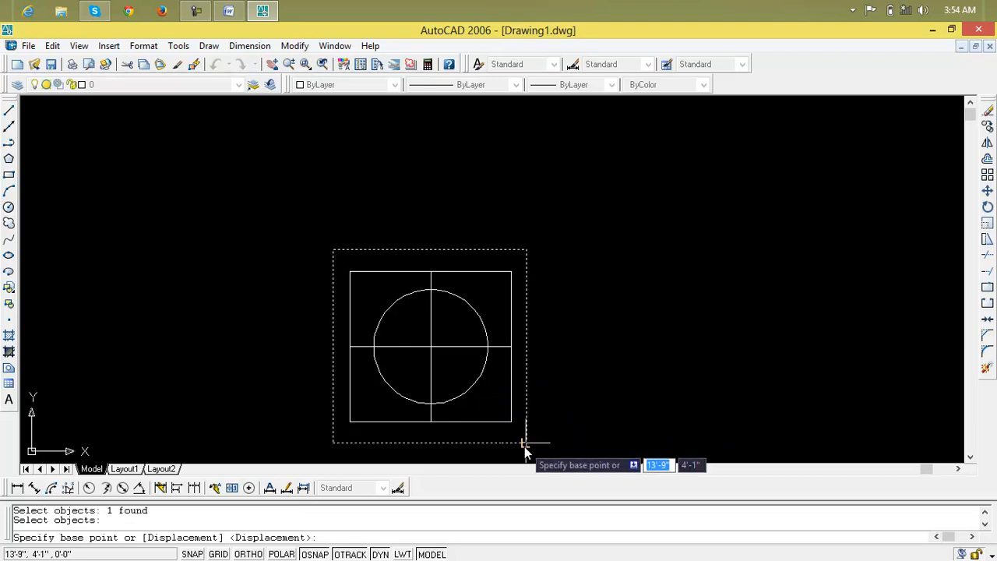
pyautogui.click(526, 443)
pyautogui.click(590, 437)
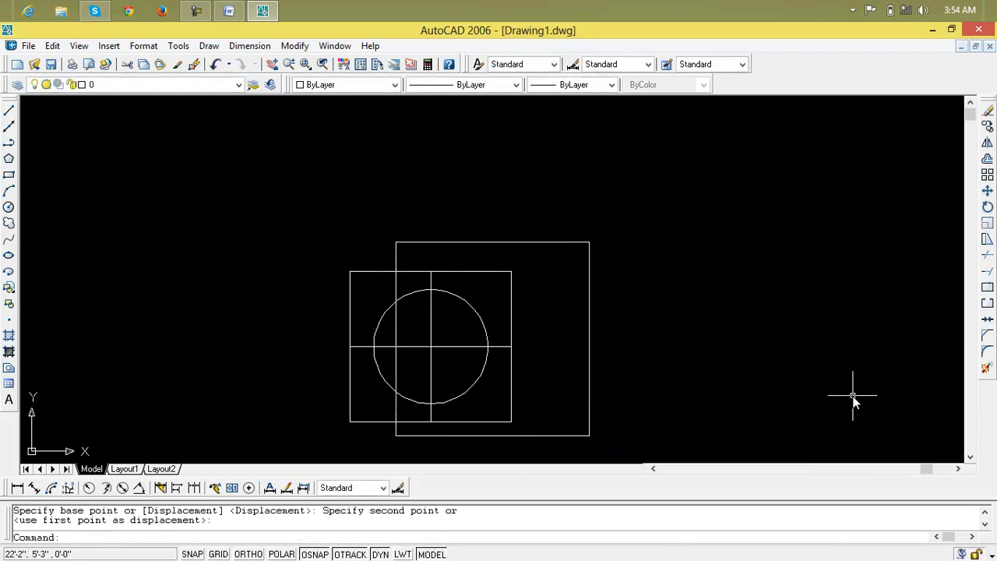
pyautogui.hotkey('ctrl', 'z')
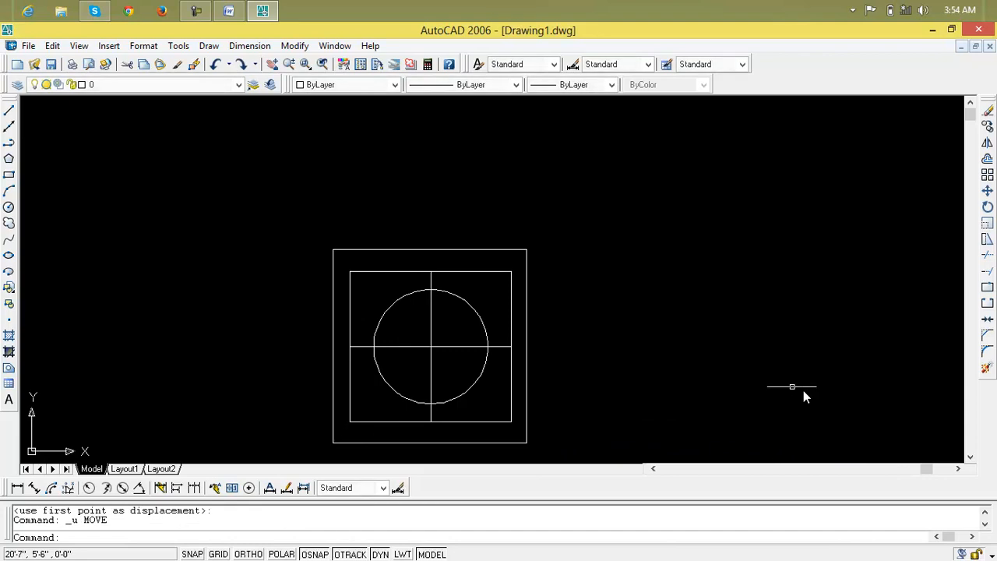
# Draw a 5' vertical line upward from the outer square's upper-left corner.
pyautogui.scroll(-2, 624, 340)
pyautogui.moveTo(624, 340); pyautogui.dragTo(449, 382, button='middle')
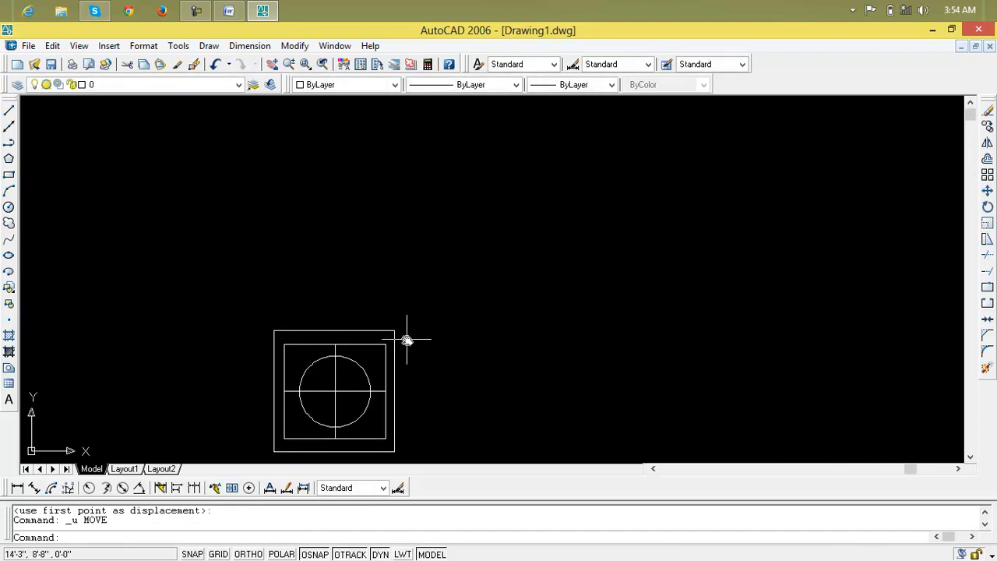
pyautogui.write('l')
pyautogui.press('Return')
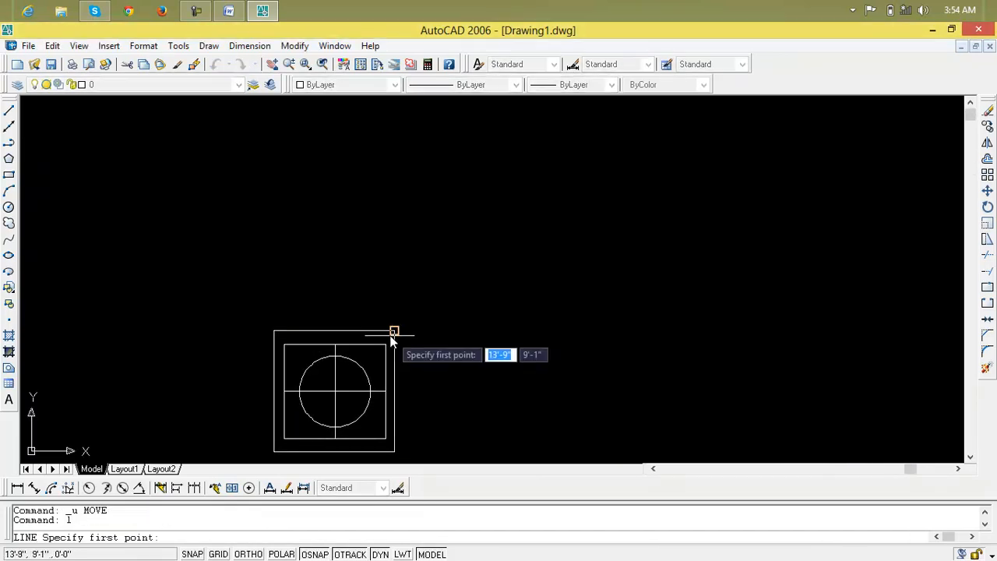
pyautogui.click(274, 332)
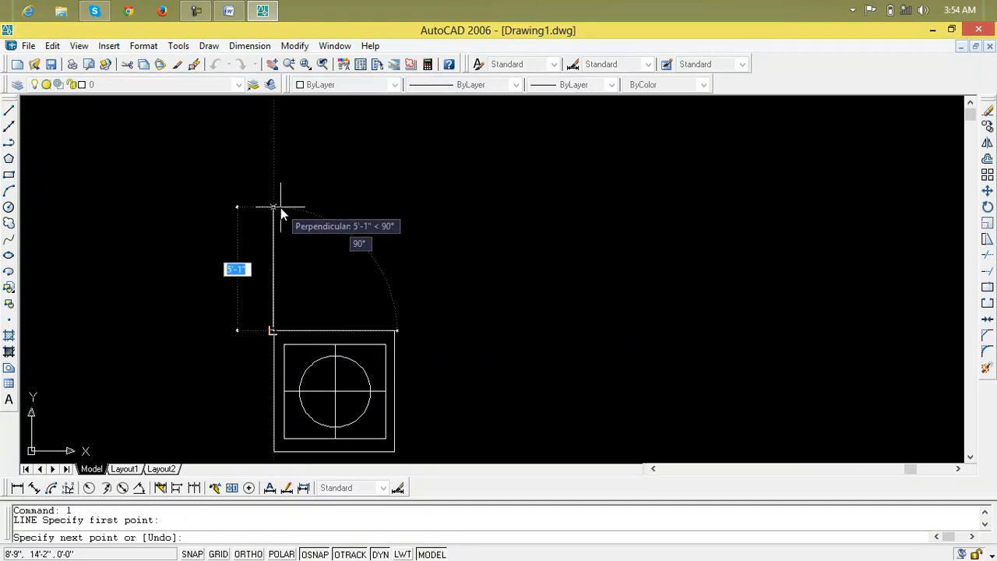
pyautogui.write('5')
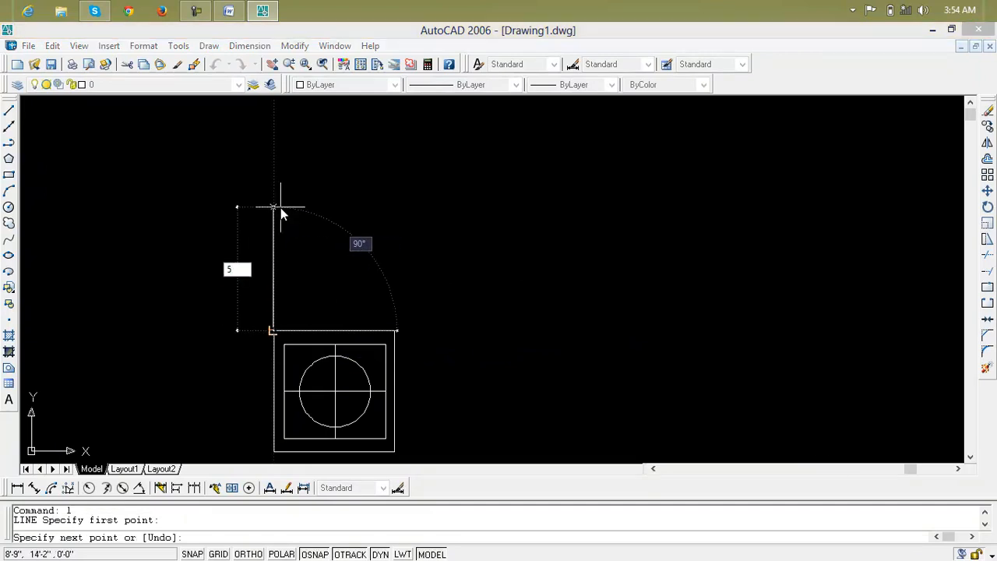
pyautogui.write("'")
pyautogui.press('Return')
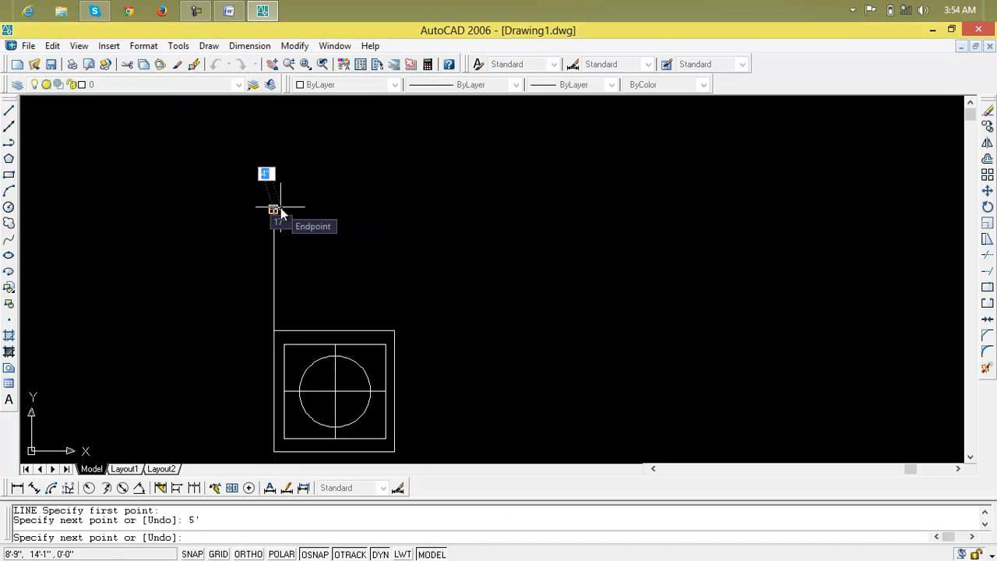
pyautogui.press('Return')
# With Ortho on, draw a horizontal line about 14' long to the right from the vertical line's upper end.
pyautogui.write('l')
pyautogui.press('Return')
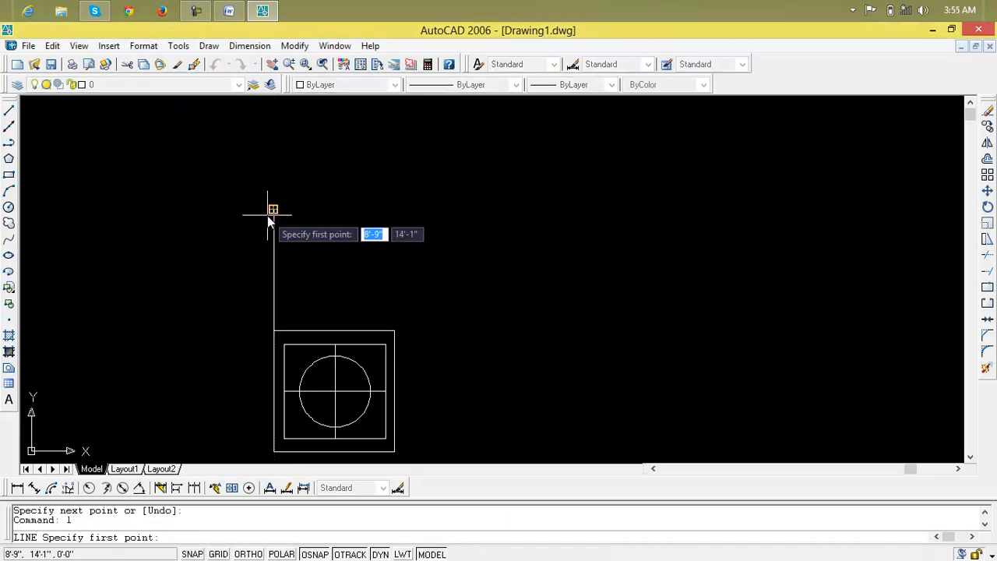
pyautogui.click(273, 211)
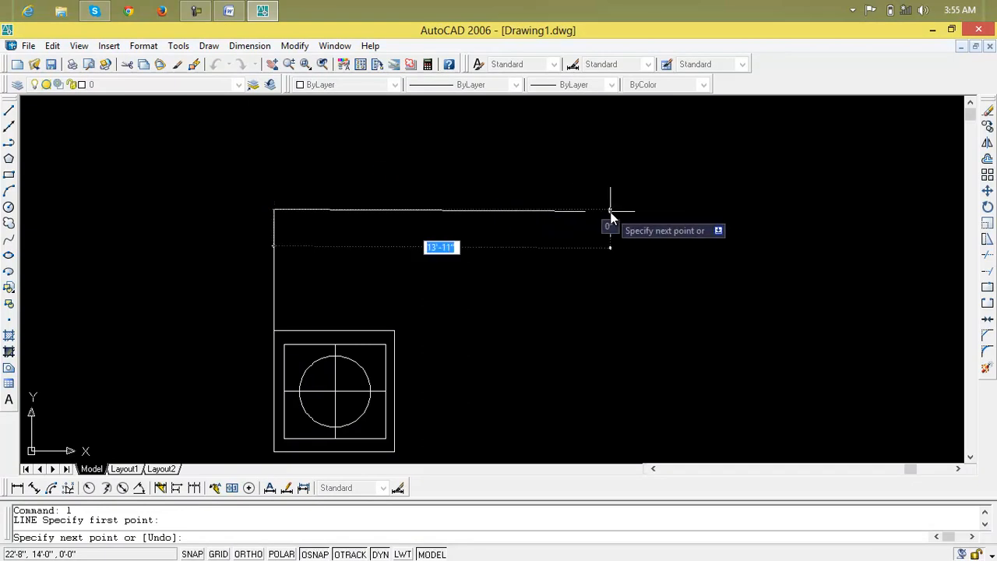
pyautogui.write('8')
pyautogui.press('BackSpace')
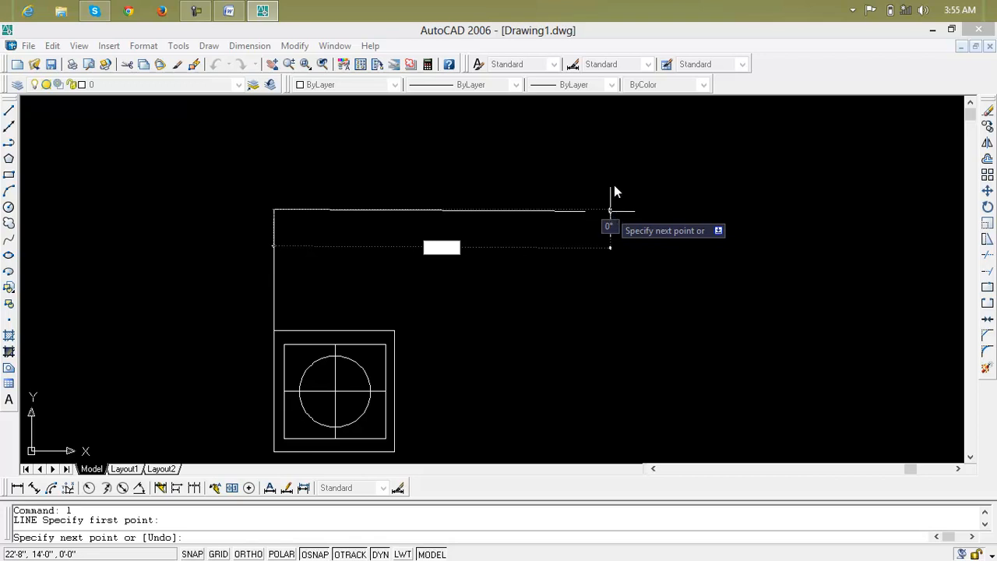
pyautogui.press('BackSpace')
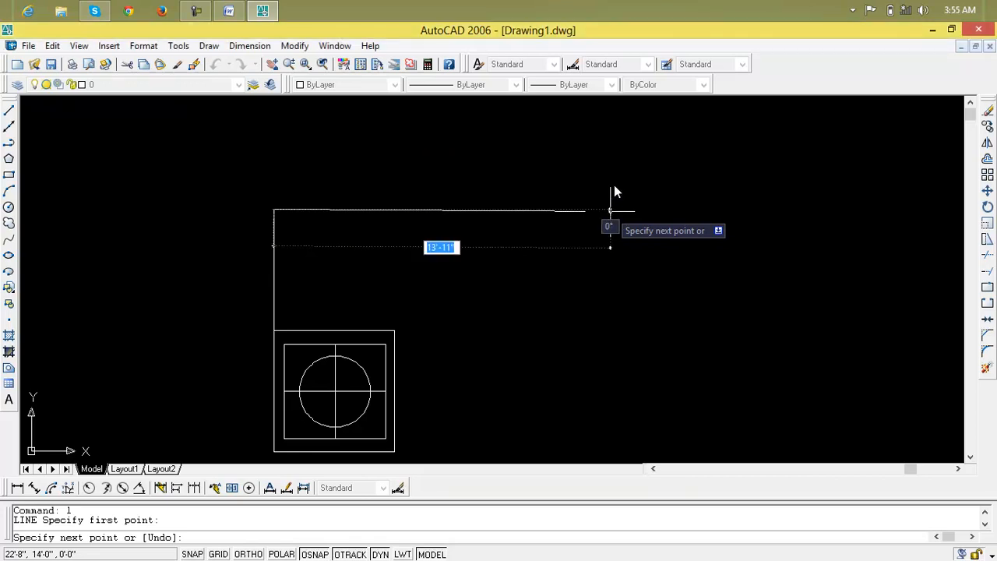
pyautogui.press('F8')
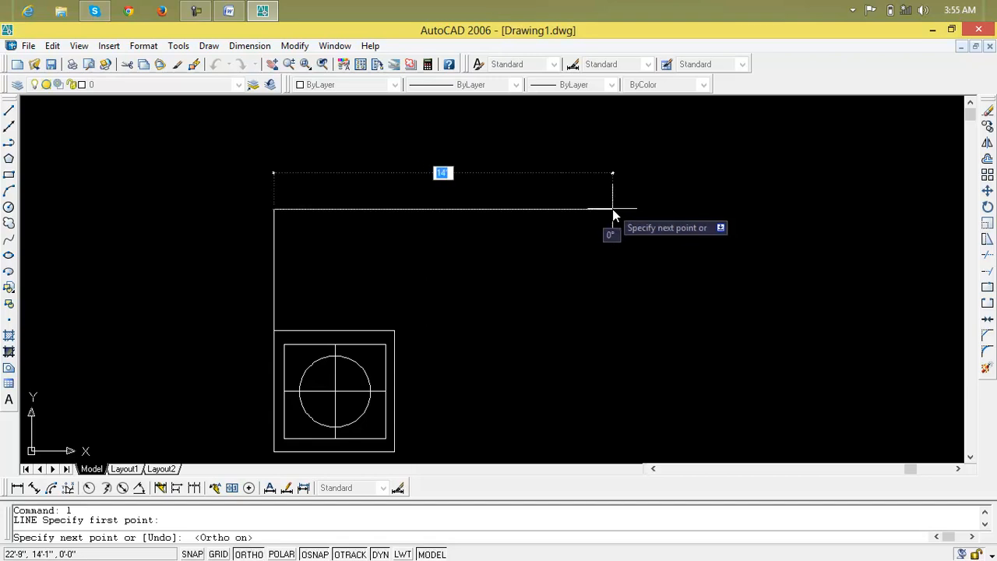
pyautogui.press('Escape')
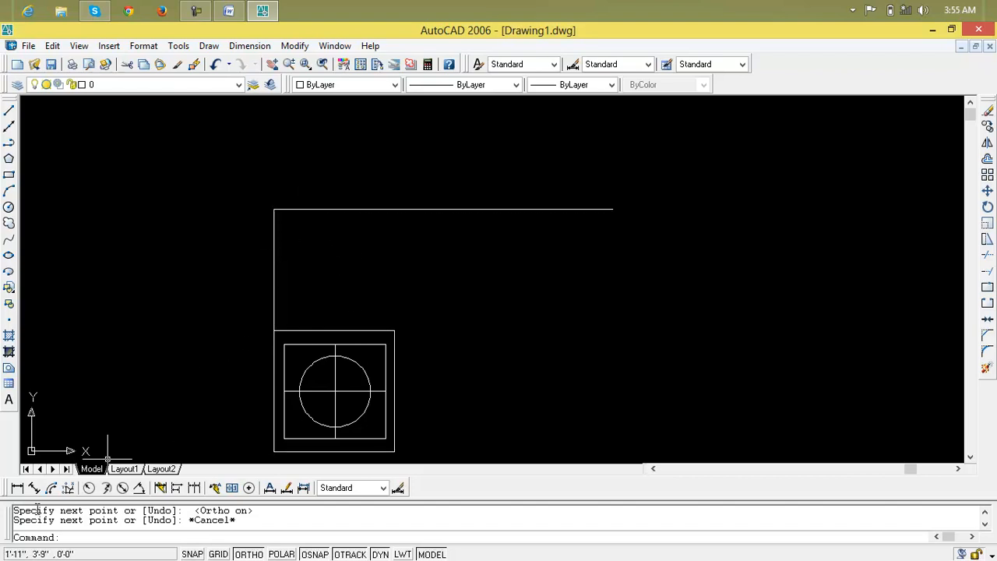
# Set the dimension scale variable DIMSCALE to 3'.
pyautogui.write('dimscale')
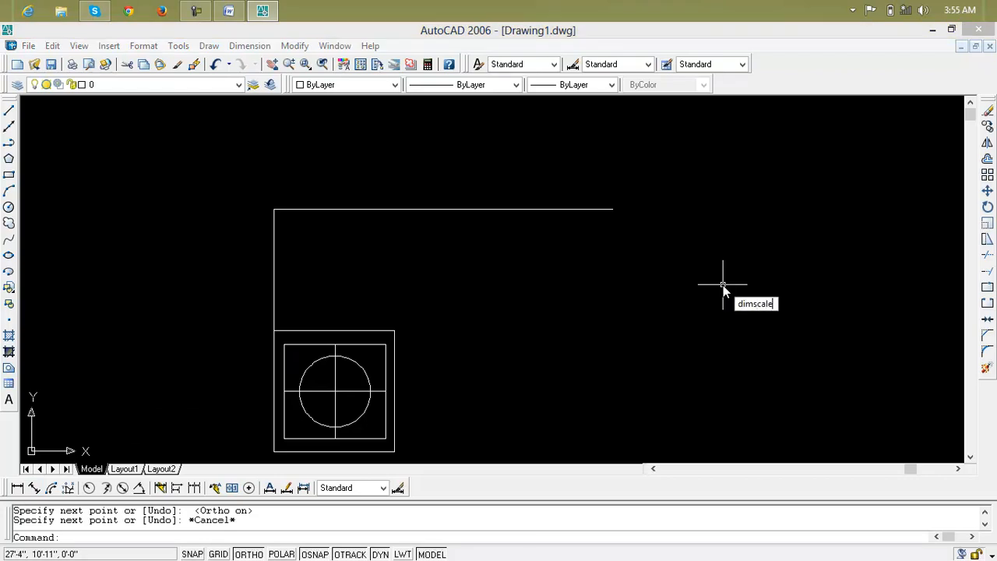
pyautogui.press('Return')
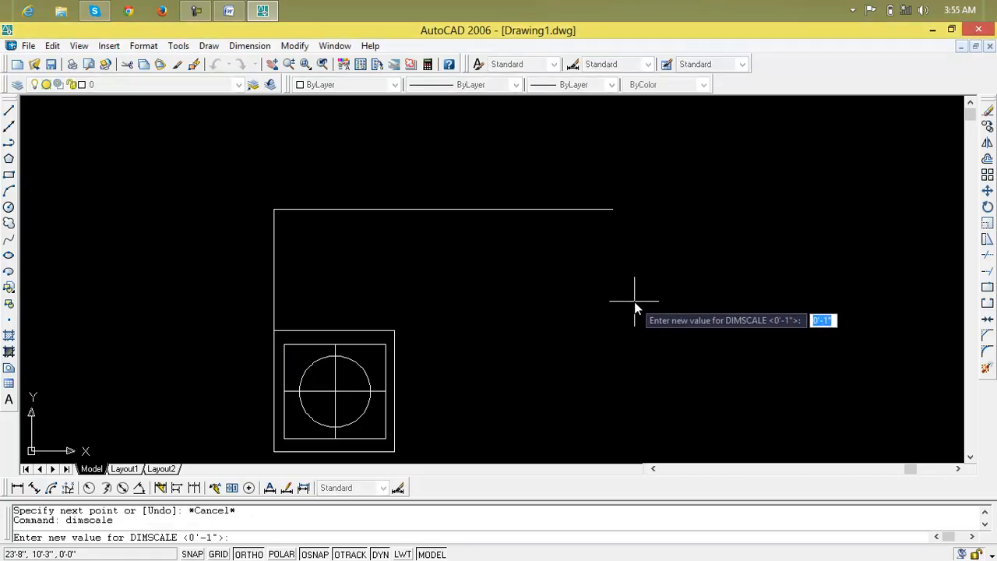
pyautogui.write("3'")
pyautogui.press('Return')
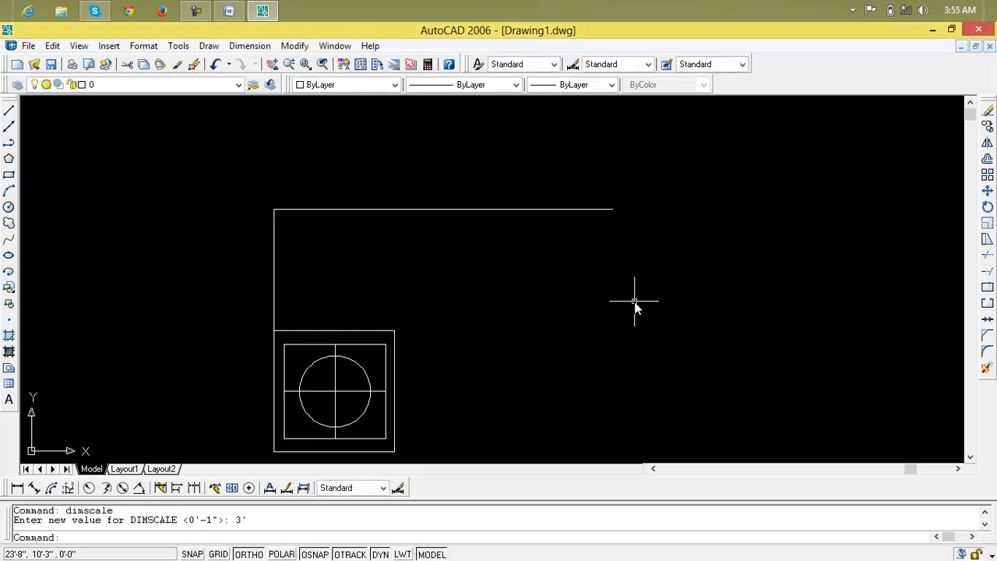
pyautogui.rightClick(435, 303)
pyautogui.click(411, 277)
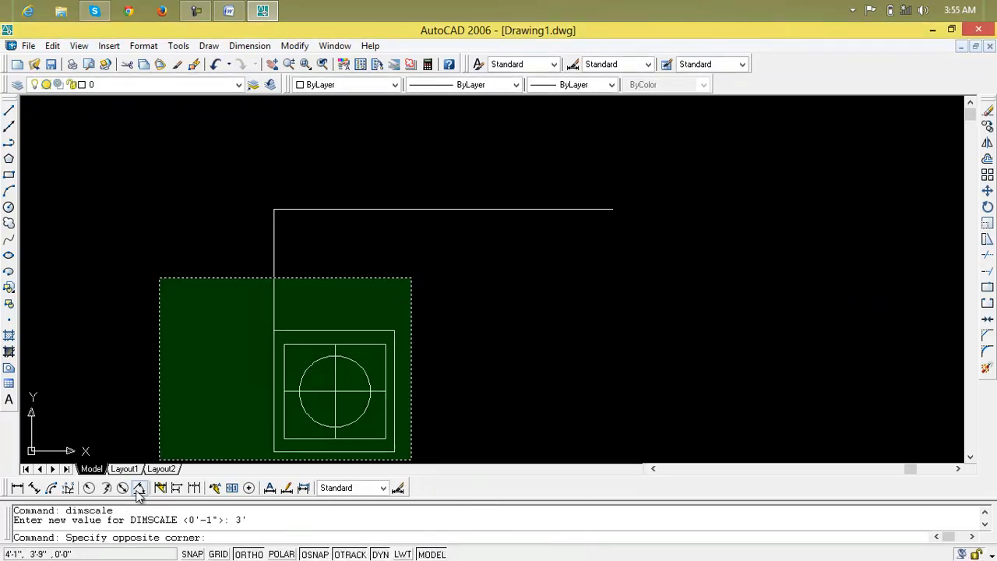
pyautogui.press('Escape')
pyautogui.press('Escape')
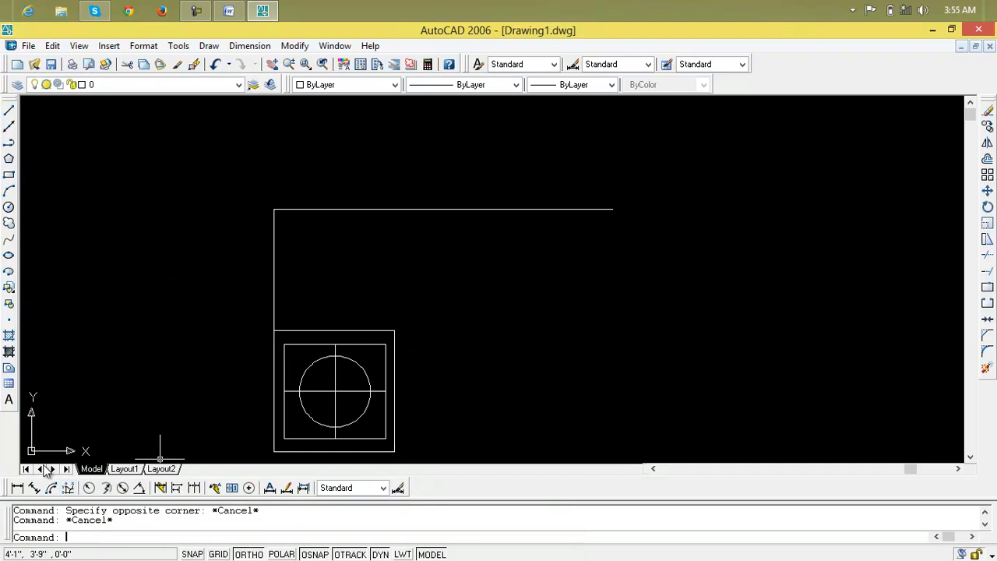
# Add an aligned dimension to the vertical line above the square, placing the dimension line to its left.
pyautogui.click(33, 488)
pyautogui.press('Return')
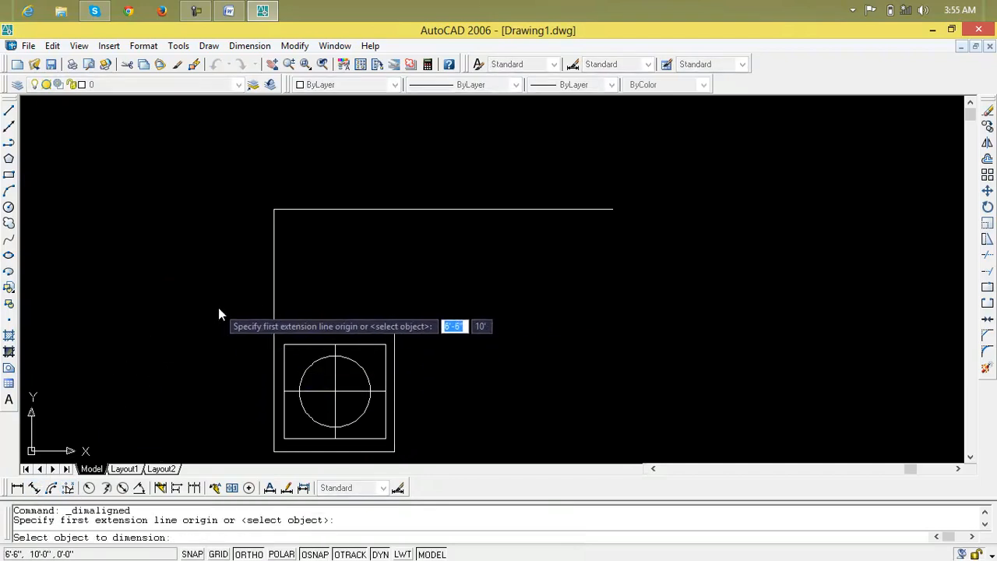
pyautogui.click(274, 292)
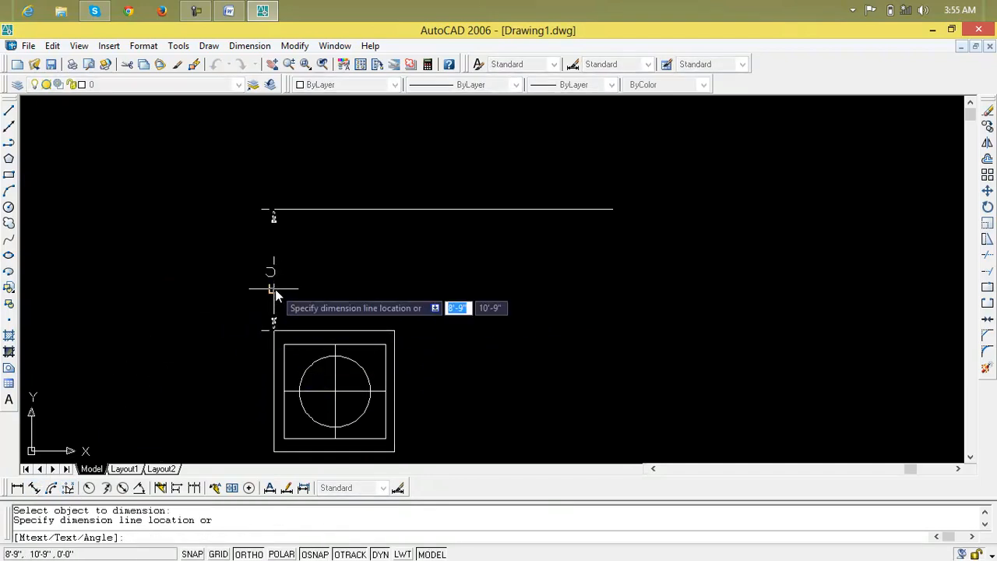
pyautogui.click(211, 294)
pyautogui.press('Escape')
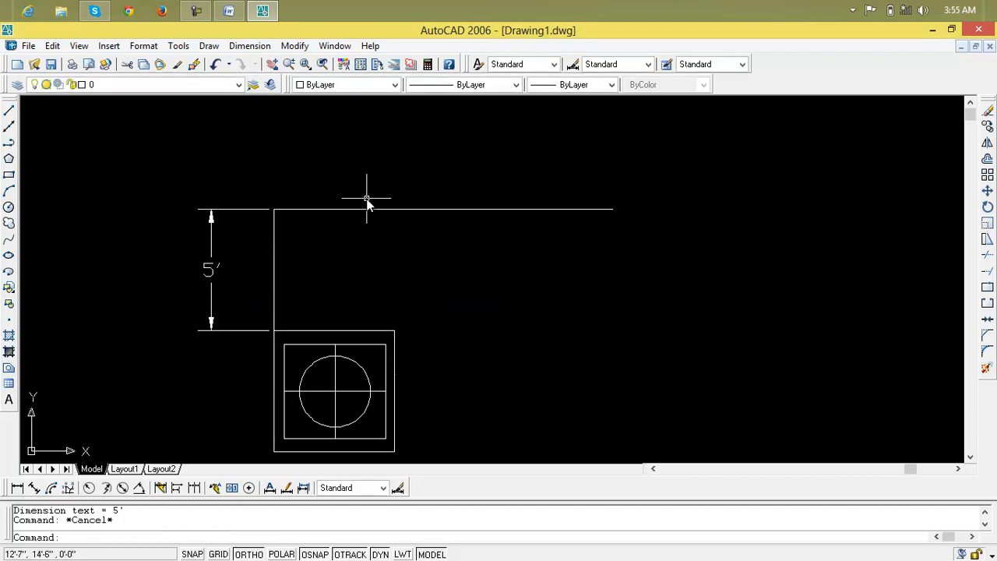
# Try to move the nested rectangles, centre lines and circle straight up from the outer square's lower-left corner with Ortho on.
pyautogui.scroll(-1, 381, 241)
pyautogui.moveTo(381, 241); pyautogui.dragTo(379, 252, button='middle')
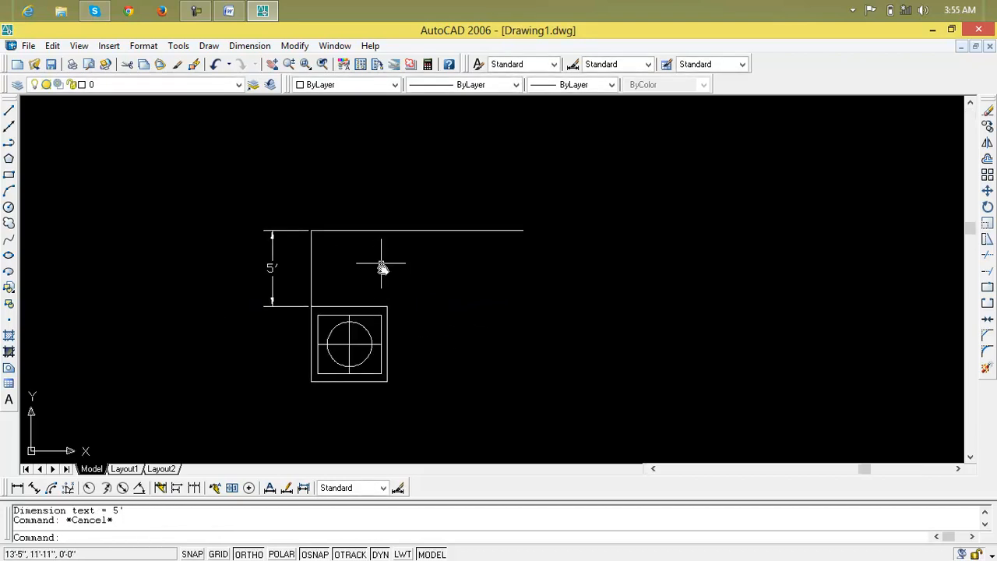
pyautogui.press('Escape')
pyautogui.write('m')
pyautogui.press('Return')
pyautogui.click(492, 337)
pyautogui.click(265, 397)
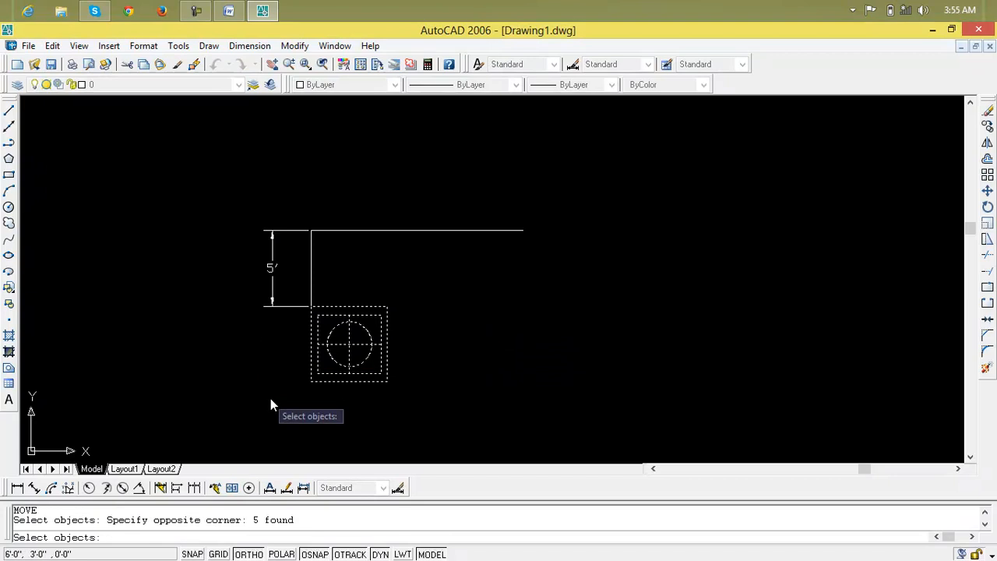
pyautogui.press('Return')
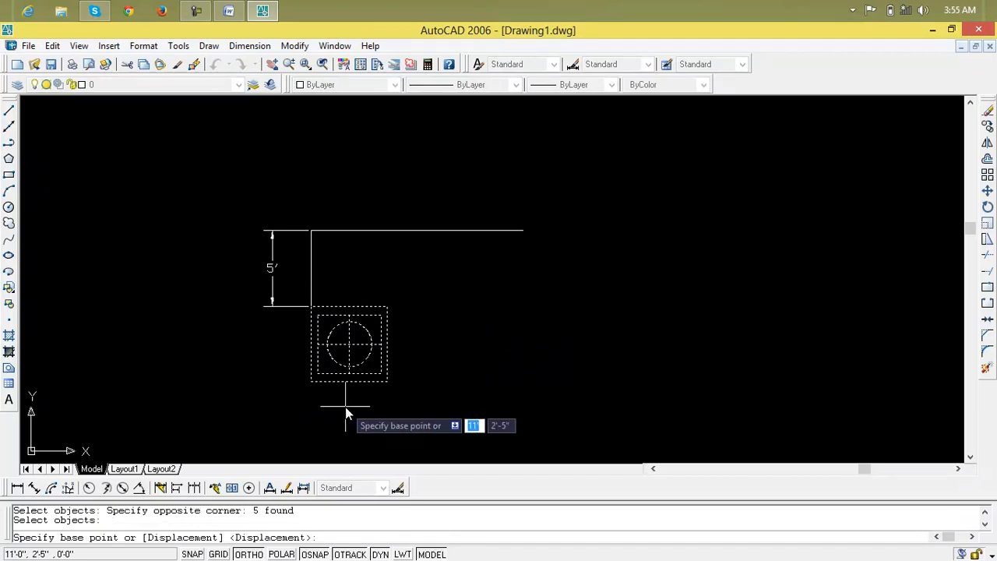
pyautogui.click(311, 382)
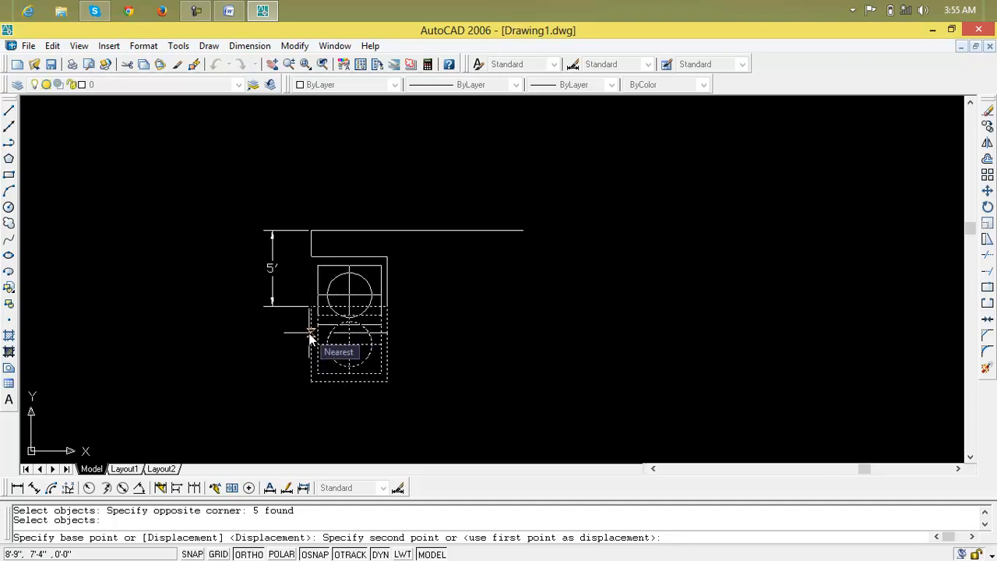
pyautogui.press('F8')
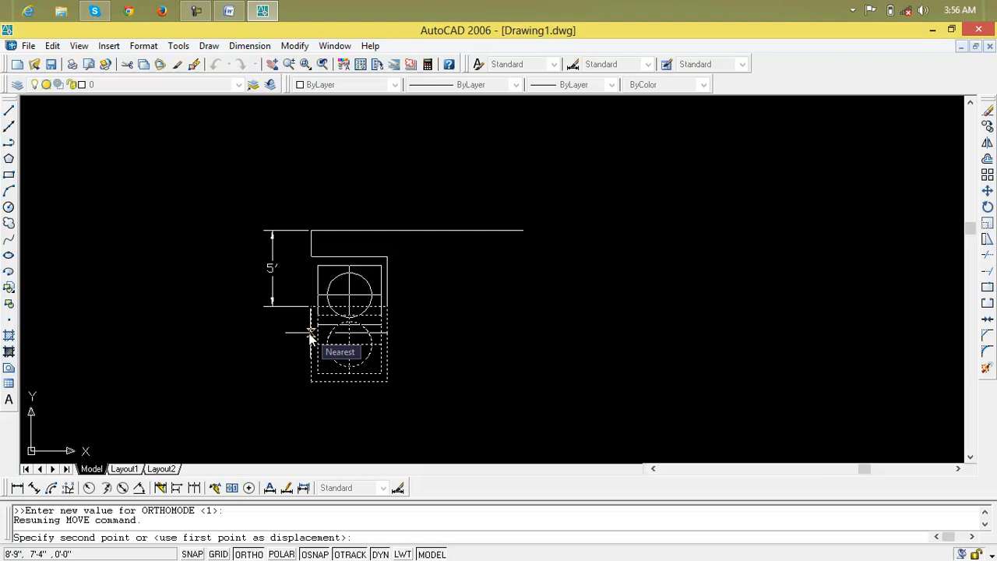
pyautogui.click(310, 334)
pyautogui.press('Escape')
pyautogui.press('Escape')
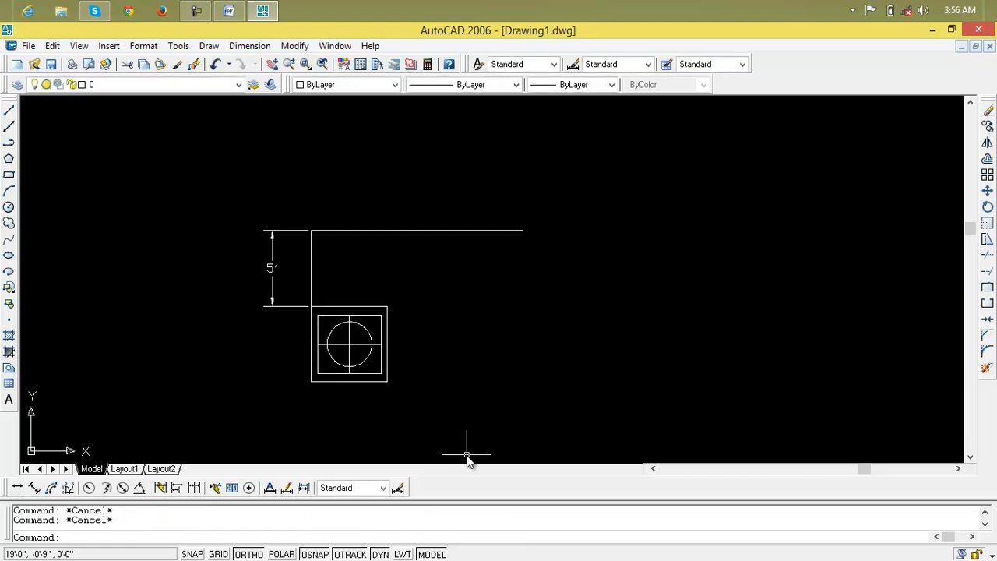
pyautogui.click(196, 10)
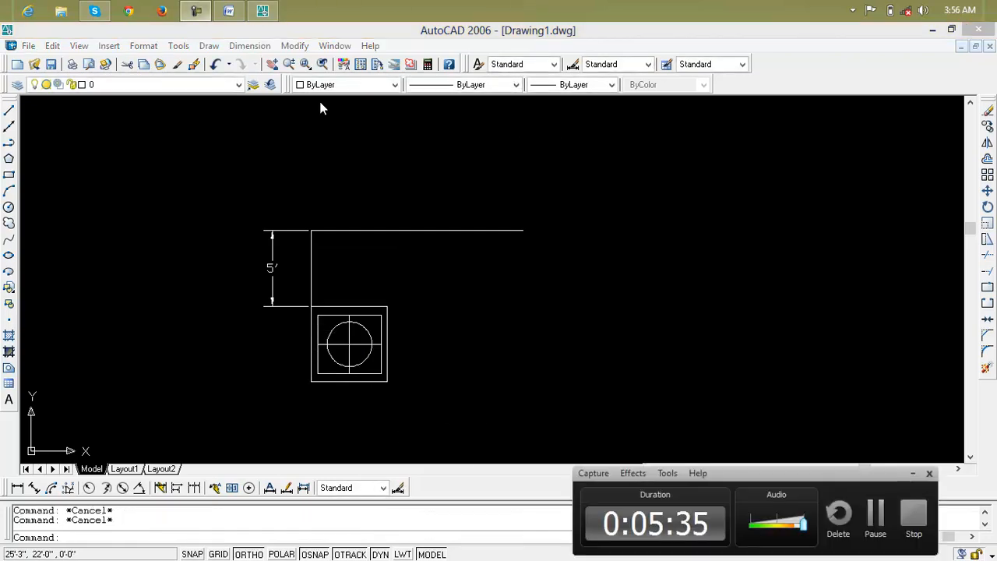
pyautogui.click(879, 532)
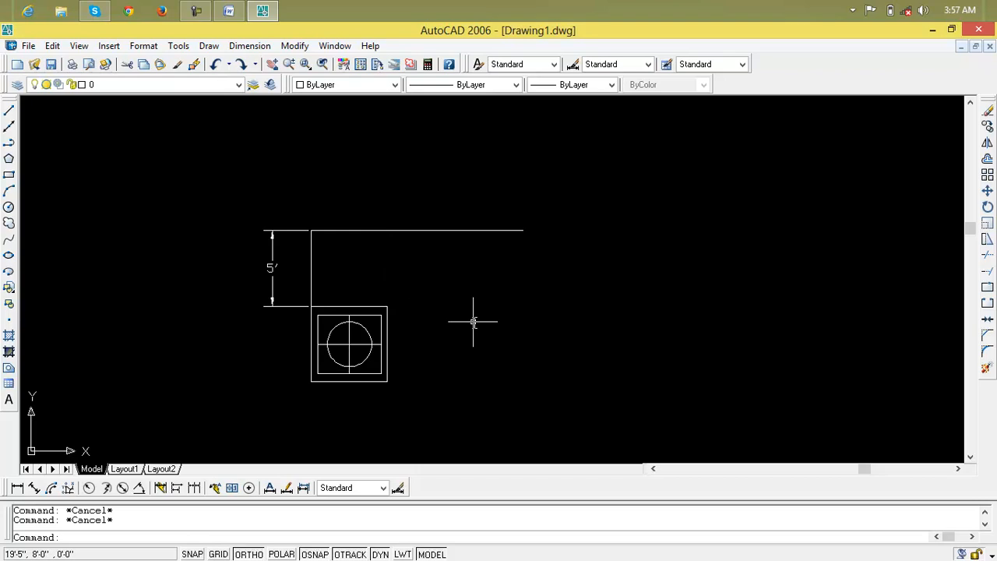
# Move the nested rectangles, centre lines and circle by the relative displacement @0,5' from the outer square's lower-left corner.
pyautogui.write('m')
pyautogui.press('Return')
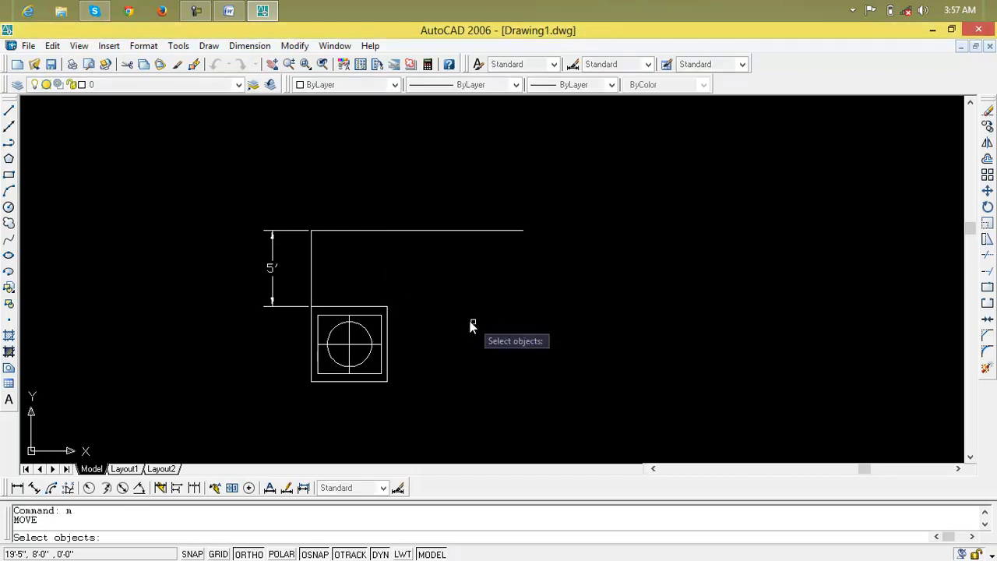
pyautogui.click(442, 308)
pyautogui.click(277, 408)
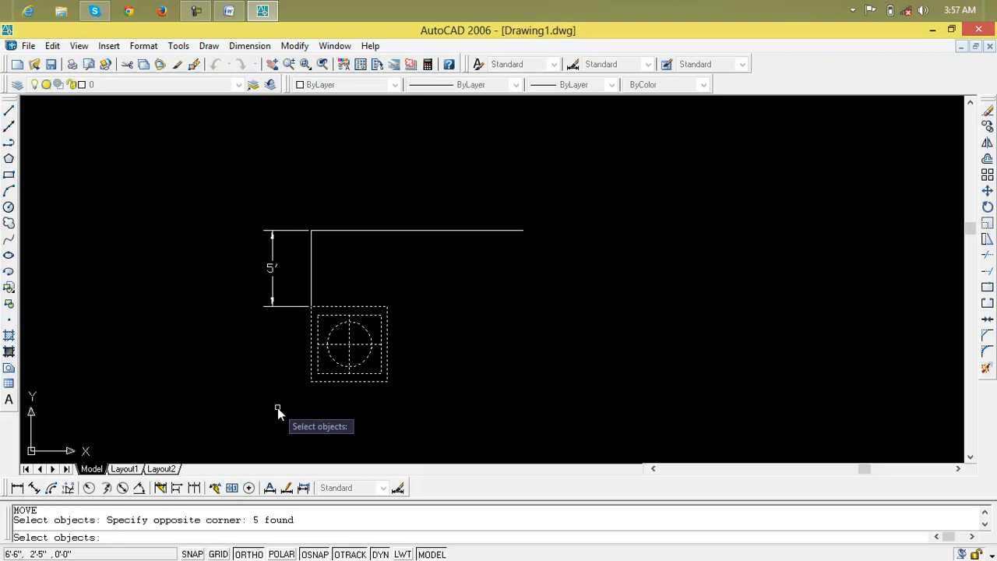
pyautogui.press('Return')
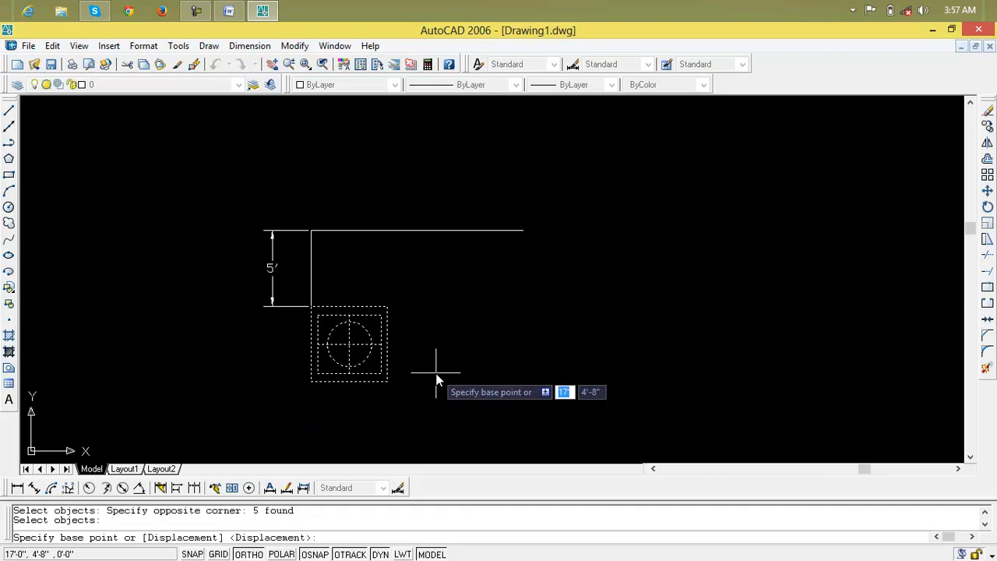
pyautogui.click(311, 383)
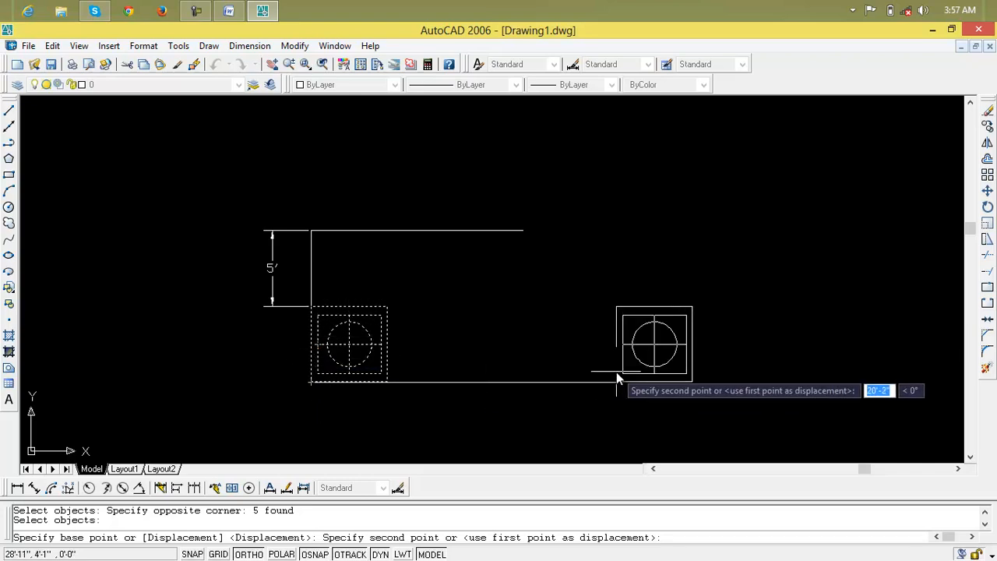
pyautogui.press('F8')
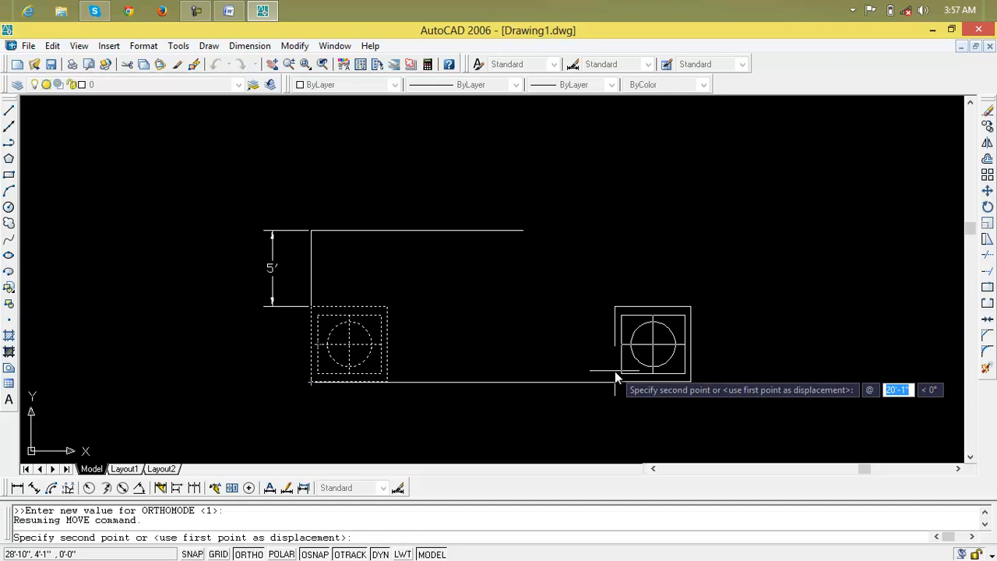
pyautogui.write('0')
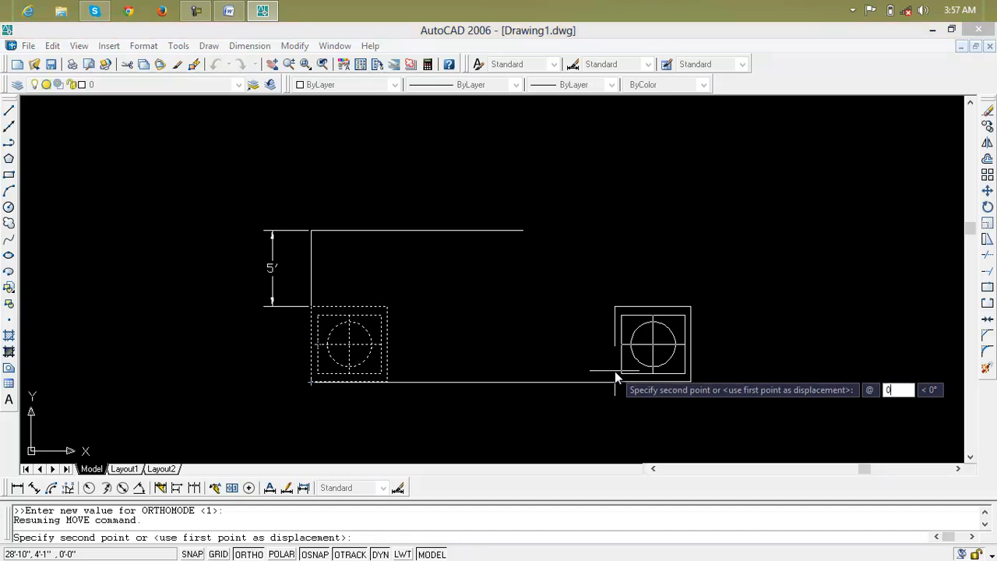
pyautogui.press('Tab')
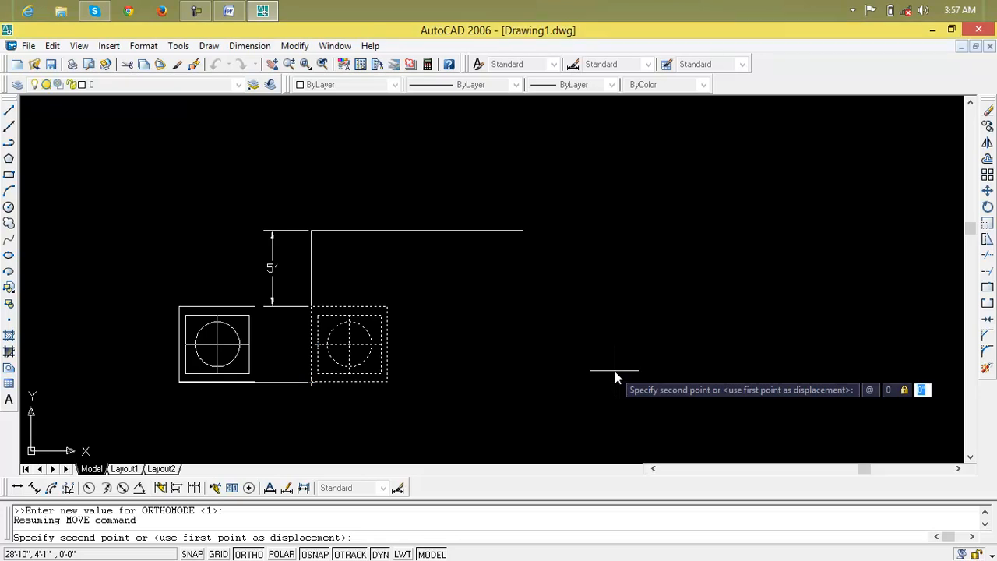
pyautogui.write('5')
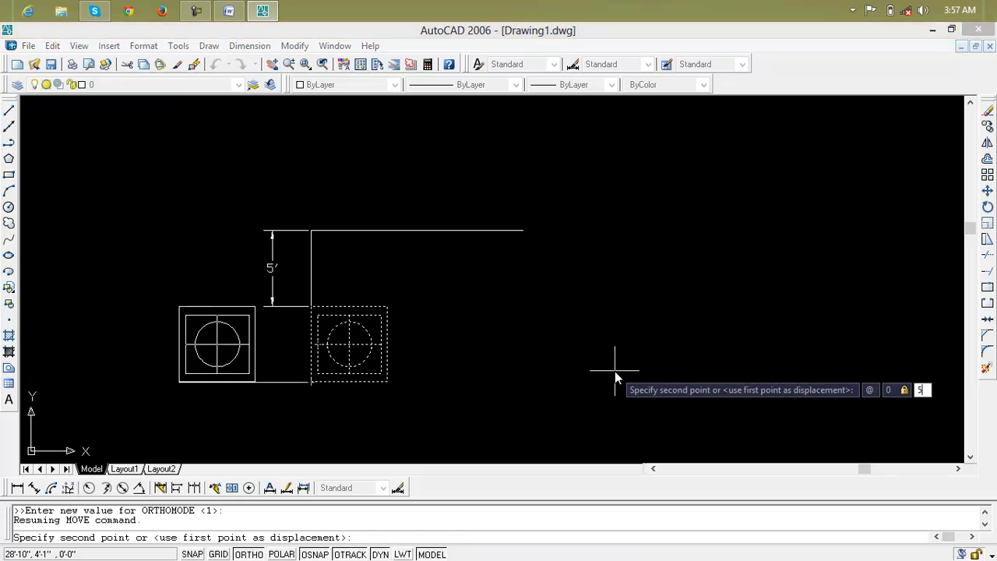
pyautogui.press('Return')
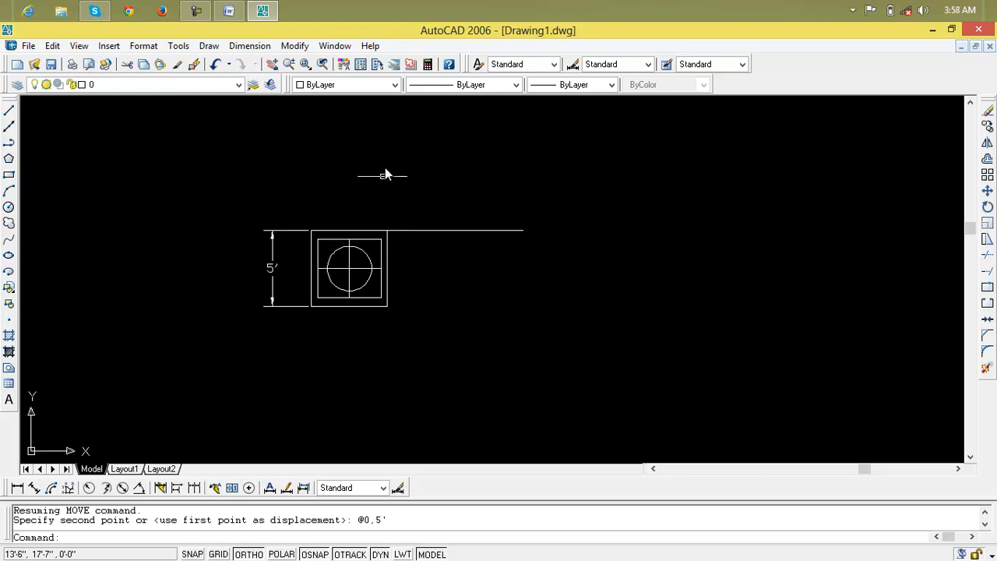
# Undo the last move of the figure.
pyautogui.hotkey('ctrl', 'z')
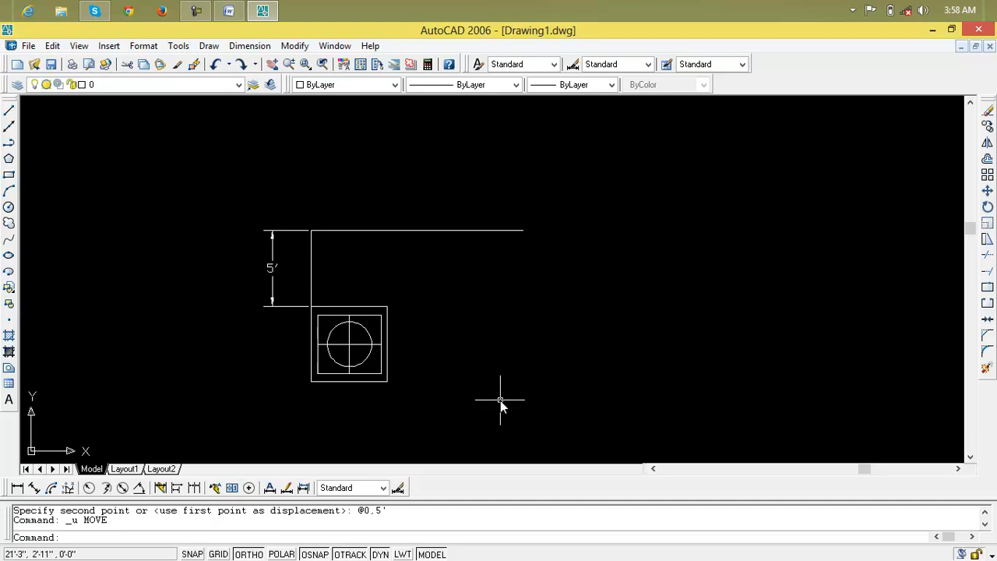
pyautogui.press('Escape')
pyautogui.press('Escape')
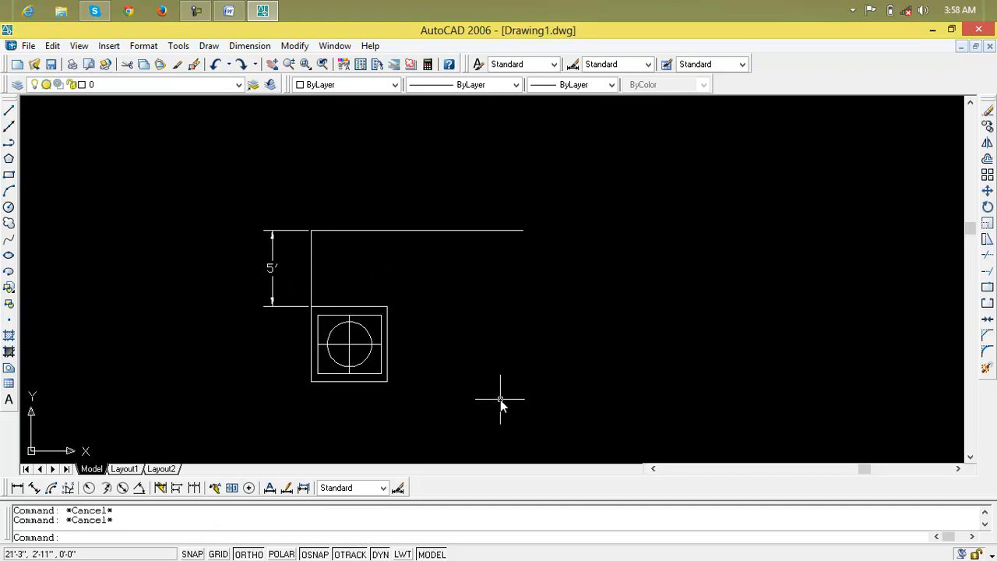
# Move the nested rectangles, centre lines and circle by @0,10', using the outer square's lower-left corner as base point.
pyautogui.write('m')
pyautogui.press('Return')
pyautogui.click(498, 343)
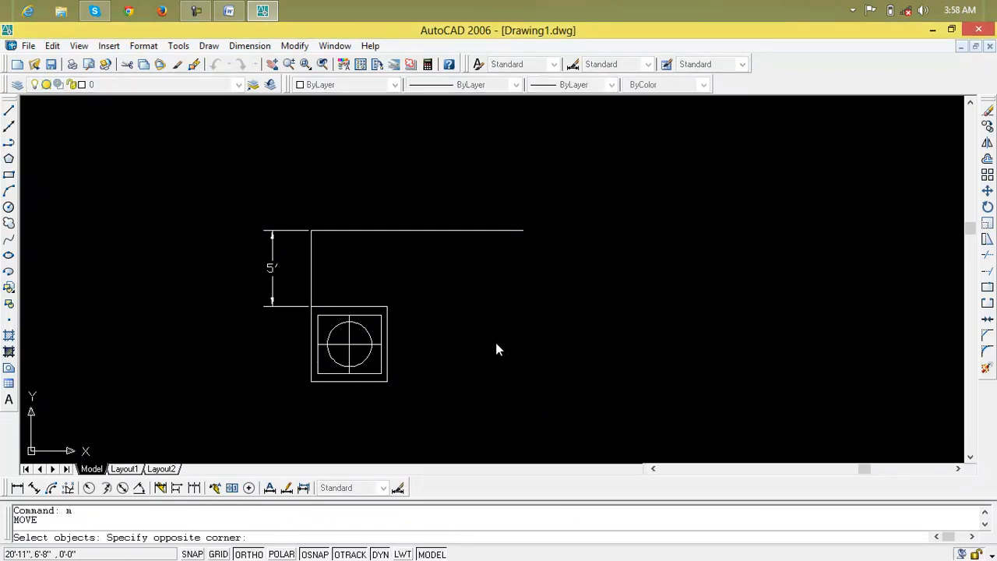
pyautogui.click(340, 396)
pyautogui.press('Return')
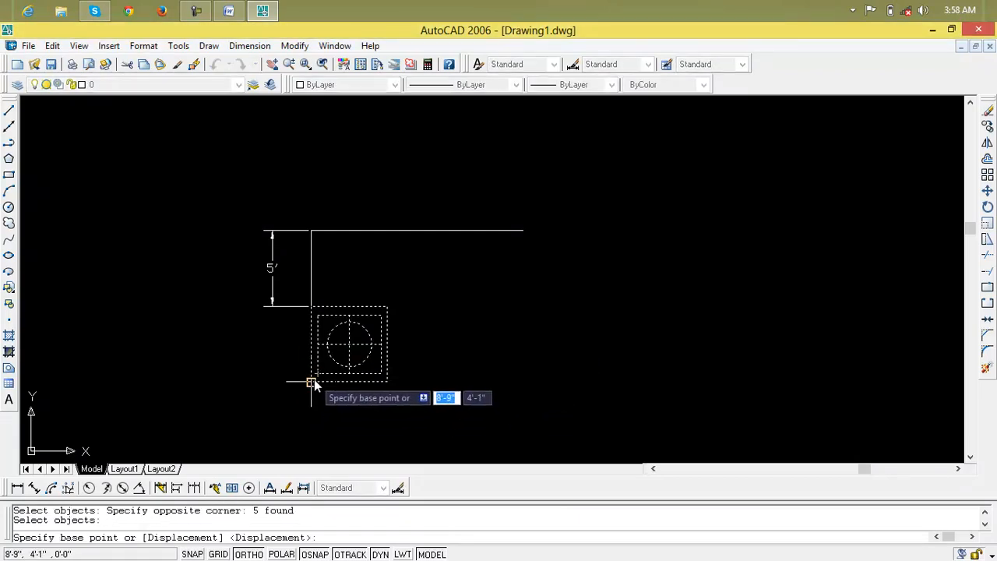
pyautogui.click(312, 382)
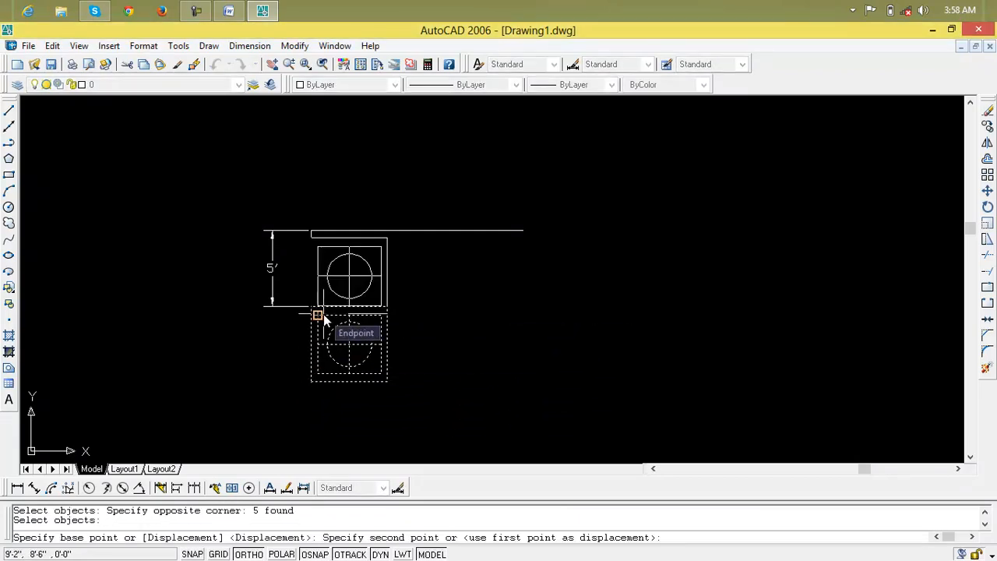
pyautogui.write('0')
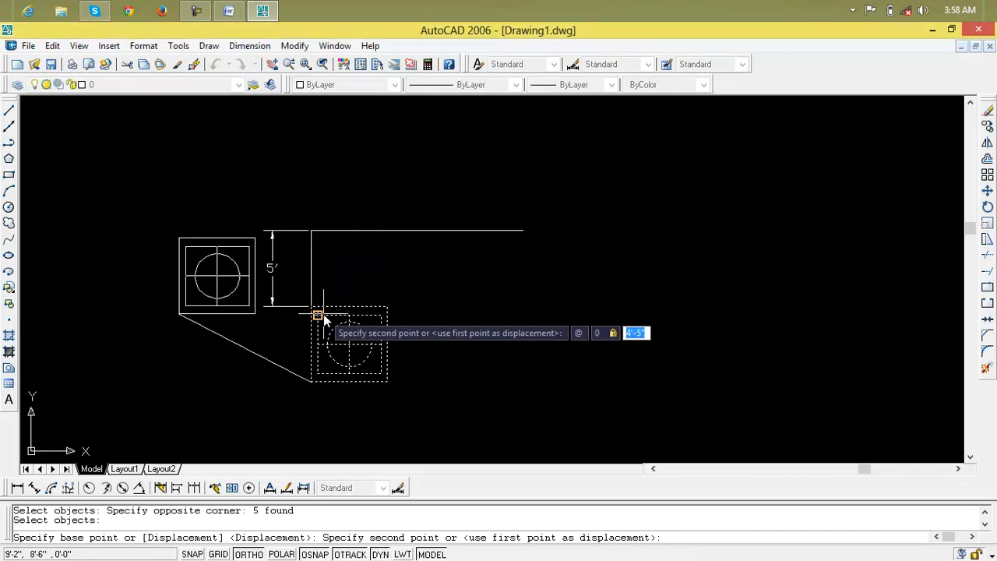
pyautogui.write(",10'")
pyautogui.press('Return')
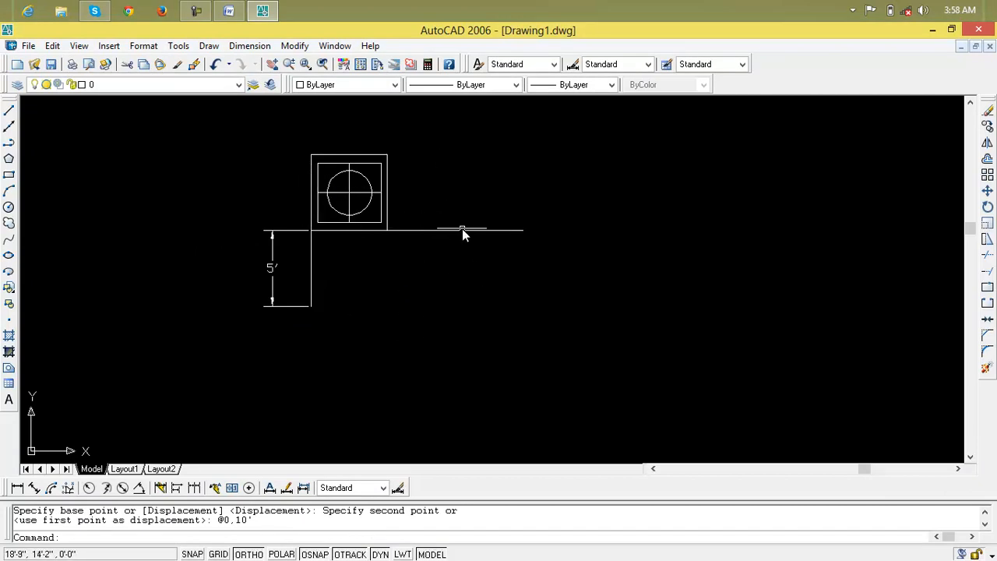
# Delete the long horizontal guide line running along the outer square's lower edge.
pyautogui.click(409, 232)
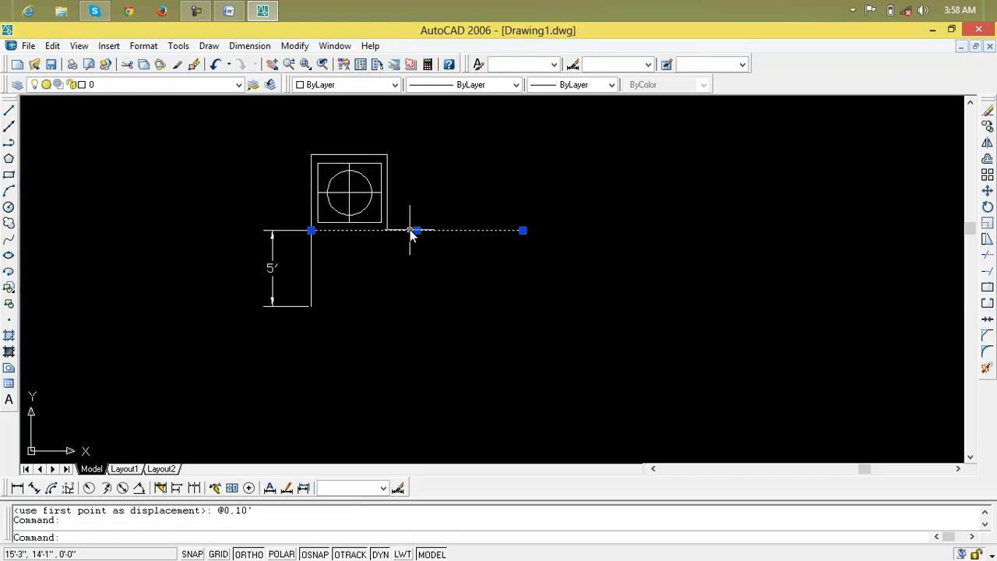
pyautogui.press('Delete')
pyautogui.write('m')
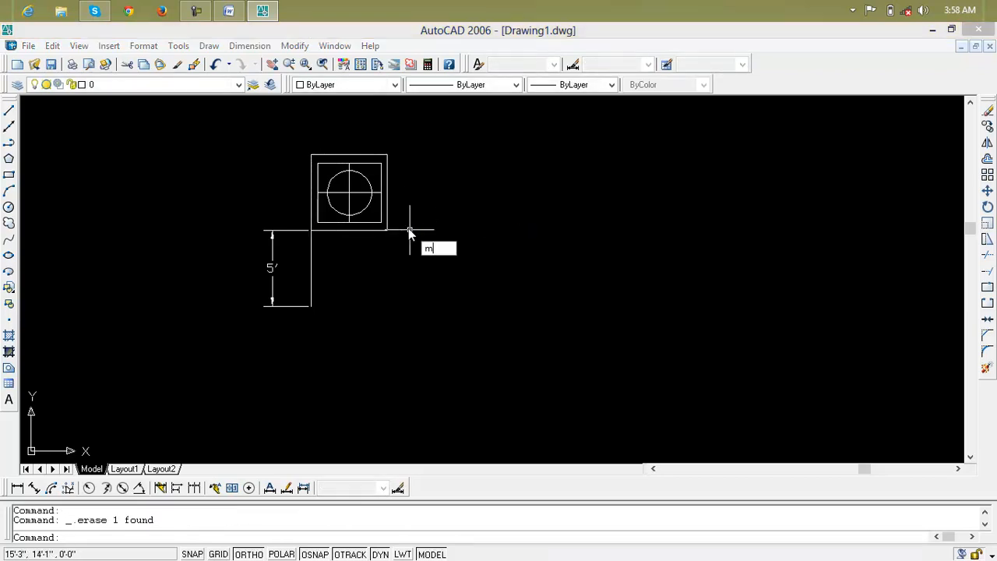
pyautogui.press('Escape')
pyautogui.press('Escape')
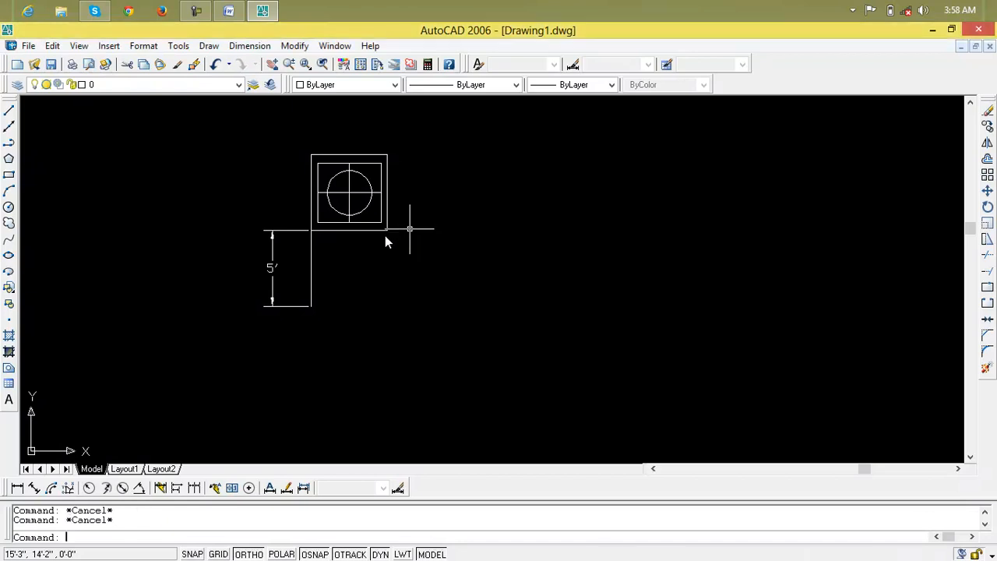
# Draw a 10' horizontal line to the right from the outer square's lower-right corner.
pyautogui.write('l')
pyautogui.press('Return')
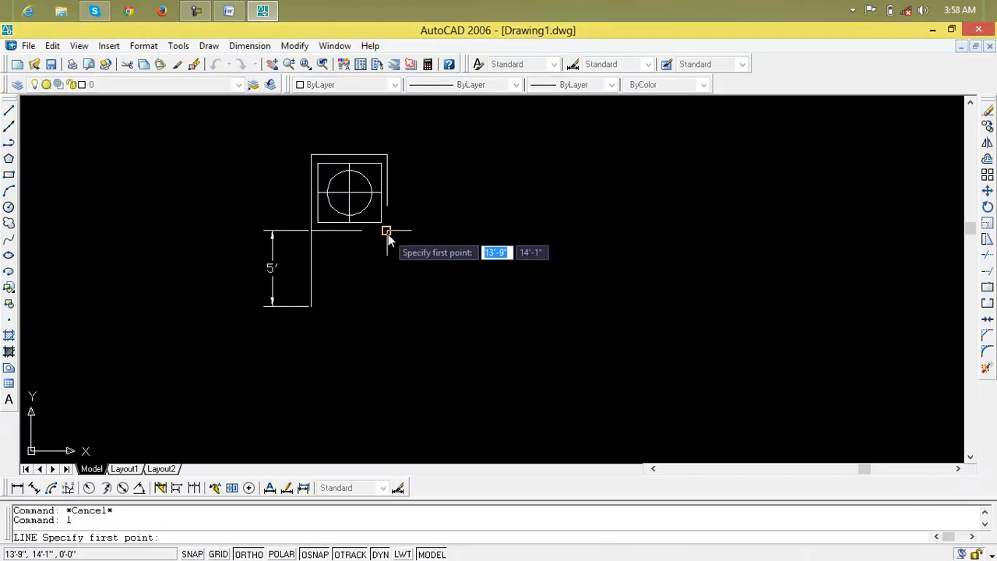
pyautogui.click(389, 234)
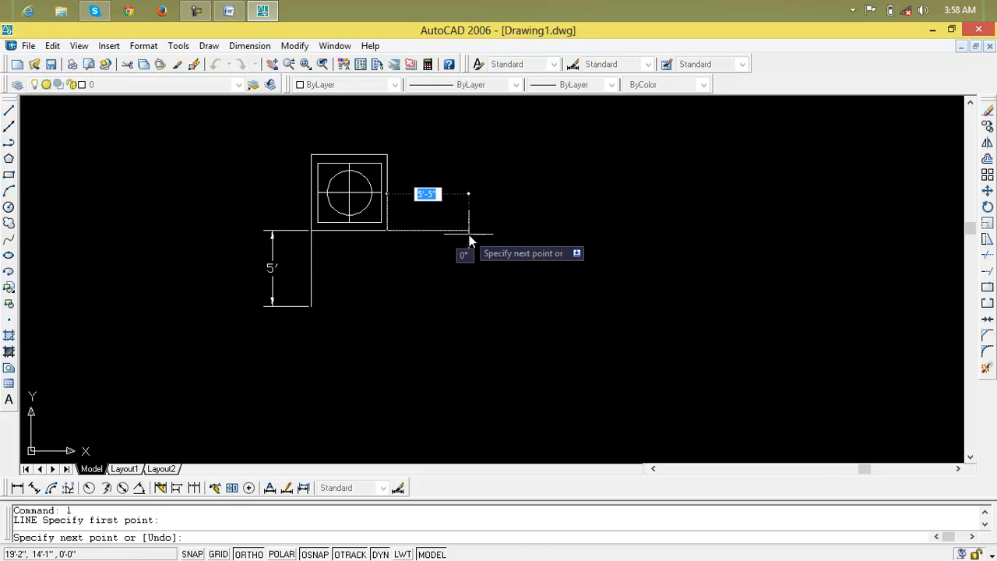
pyautogui.write('10')
pyautogui.press('Return')
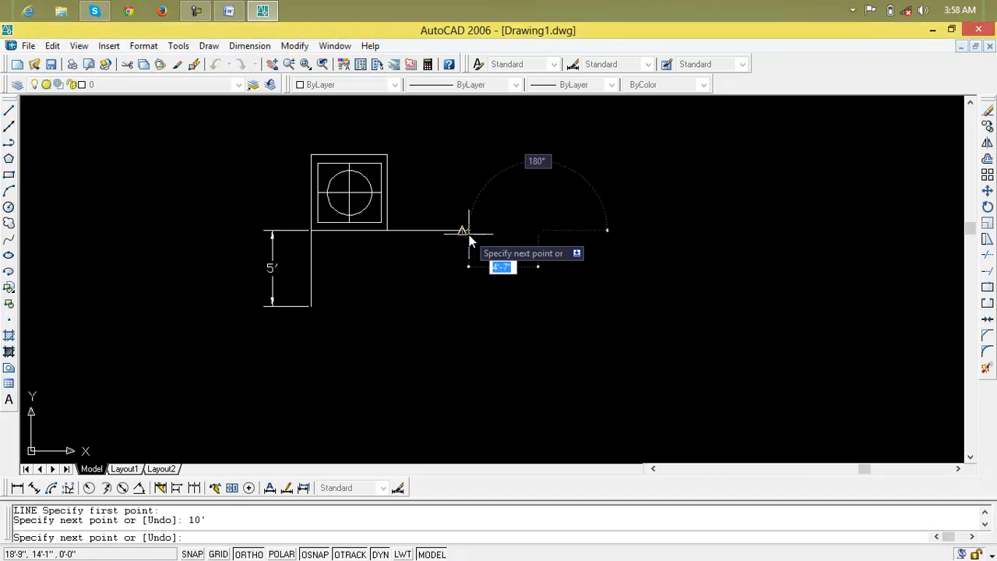
pyautogui.press('Escape')
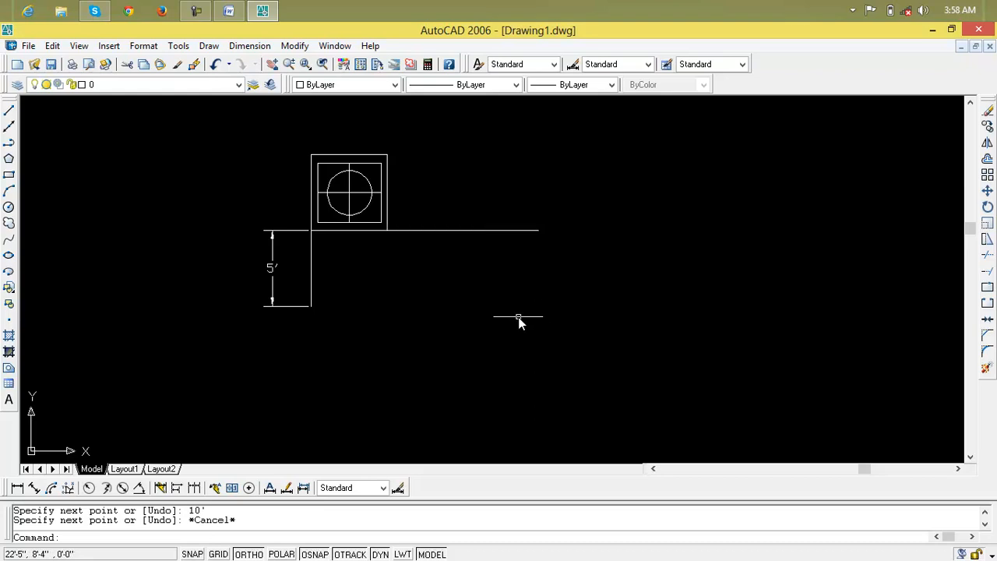
pyautogui.write('m')
pyautogui.press('Return')
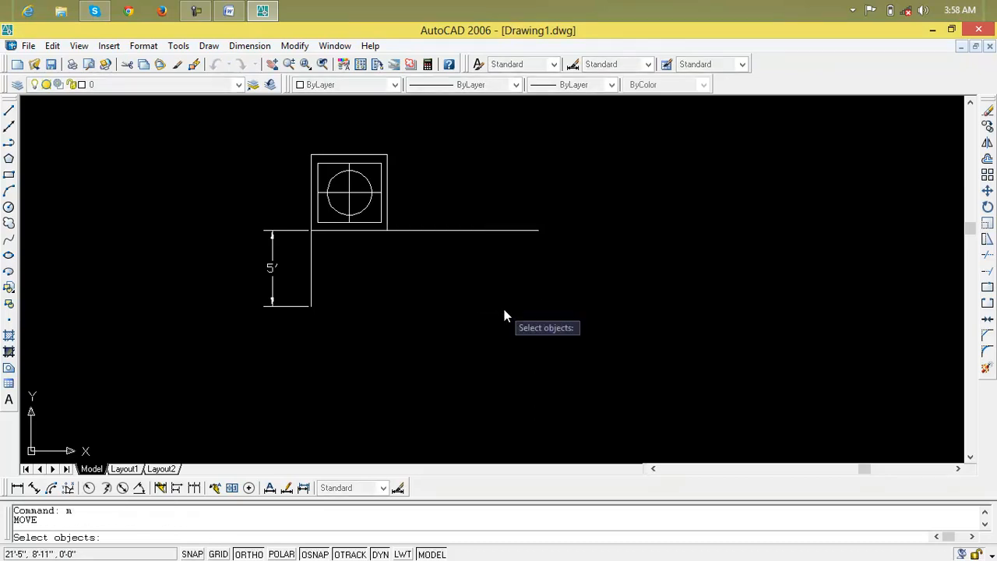
pyautogui.click(439, 183)
pyautogui.click(283, 183)
pyautogui.press('Return')
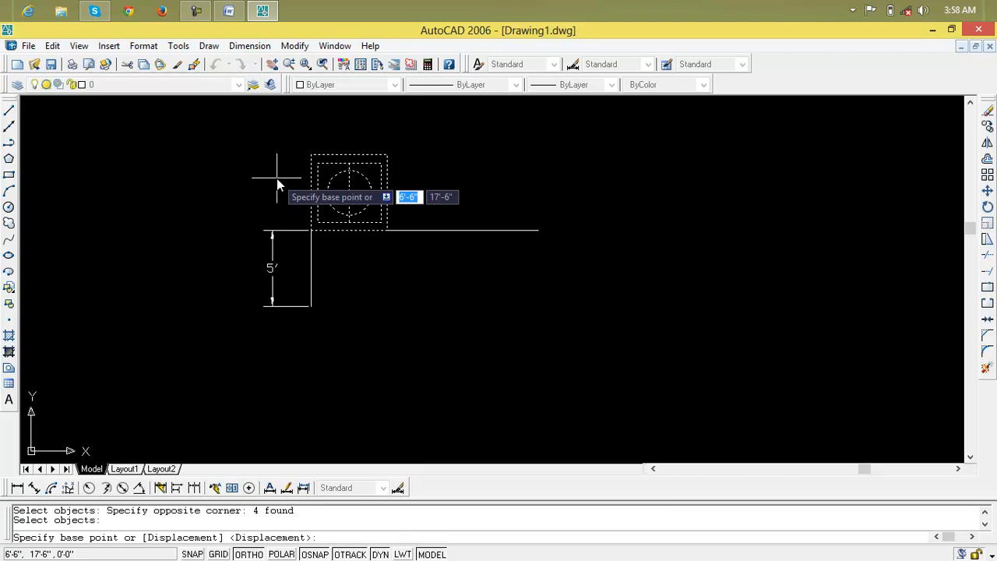
pyautogui.write('@')
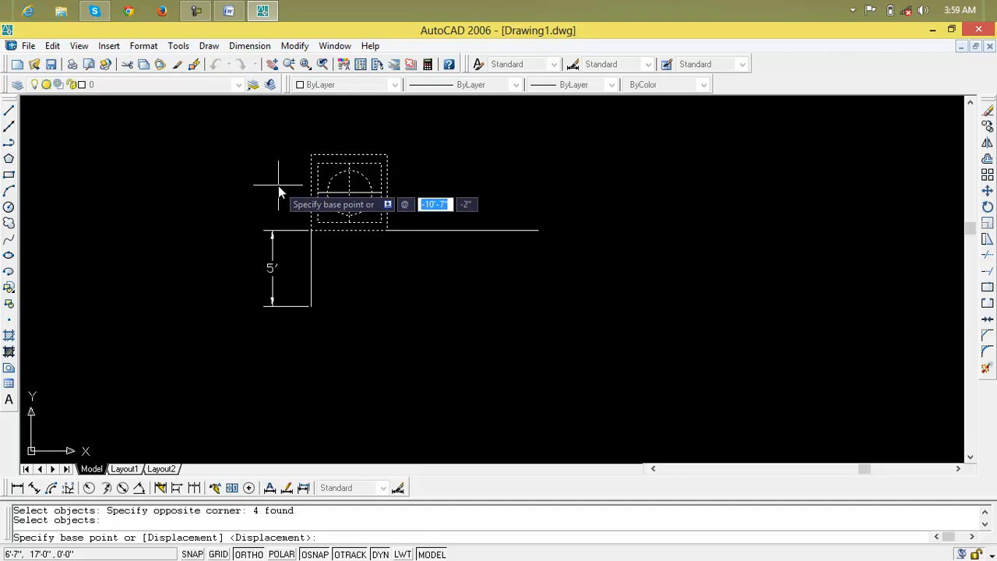
pyautogui.write('10')
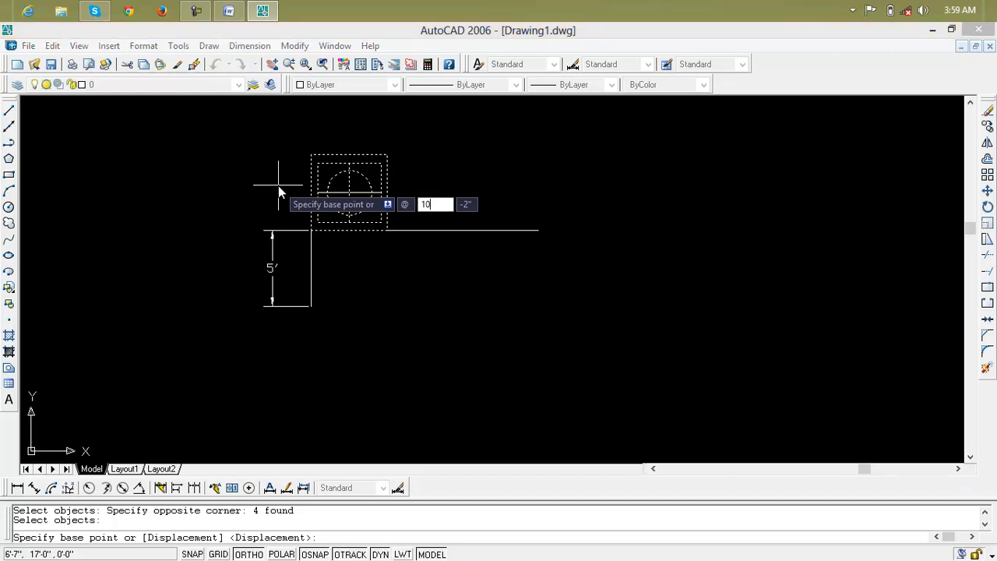
pyautogui.press('Tab')
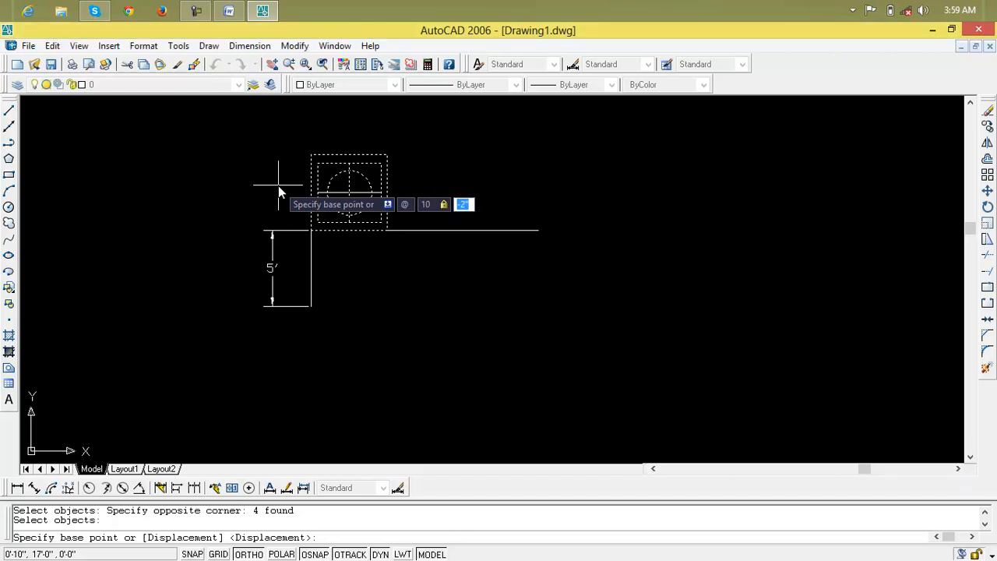
pyautogui.press('Escape')
pyautogui.press('Escape')
pyautogui.press('Escape')
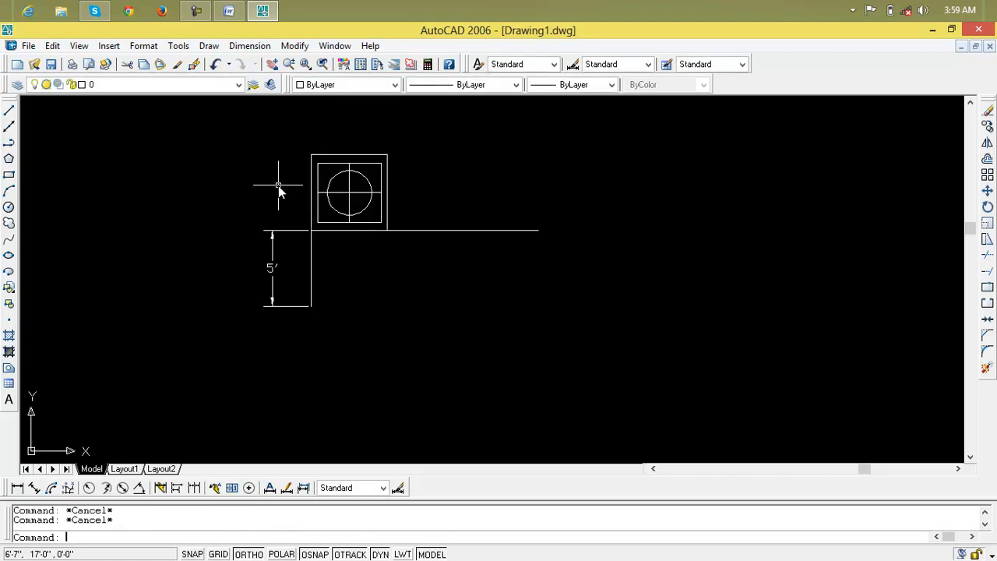
pyautogui.write('m')
pyautogui.press('Return')
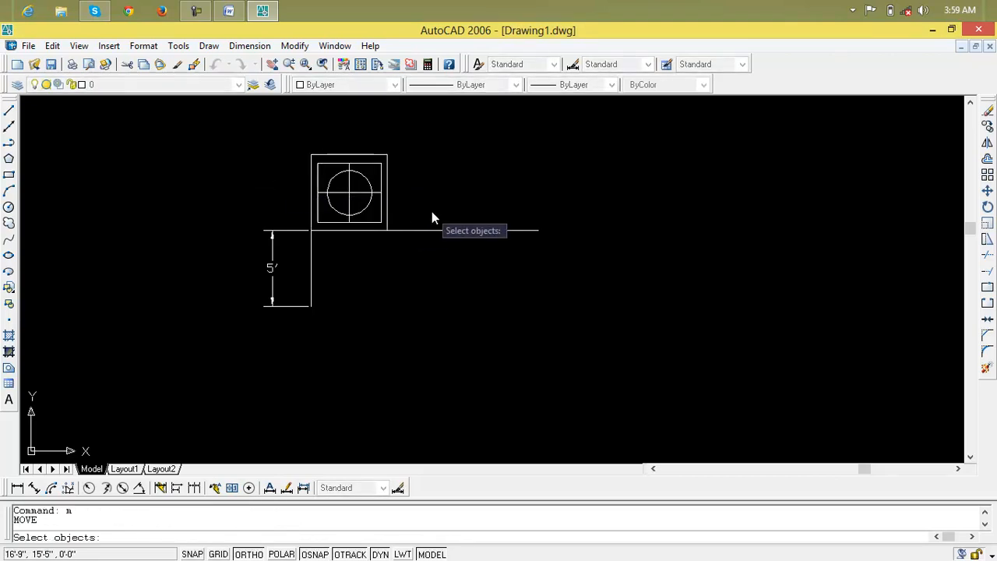
pyautogui.click(413, 190)
pyautogui.press('Return')
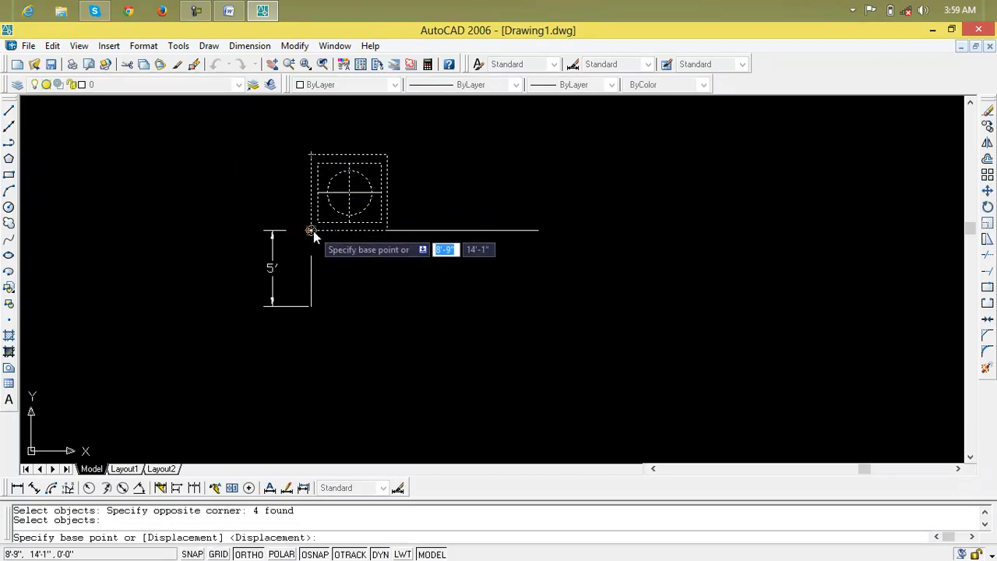
pyautogui.click(385, 233)
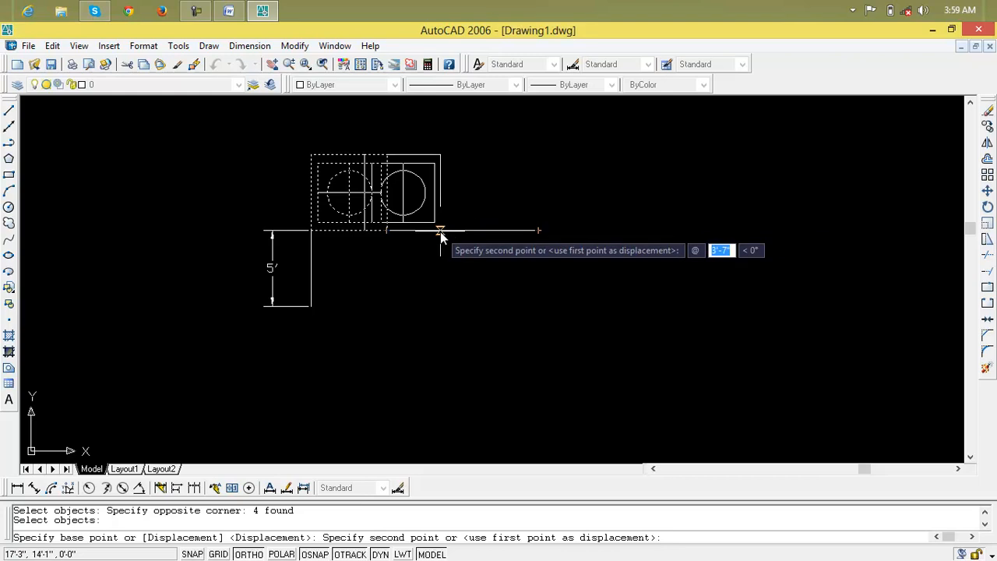
pyautogui.write("10'")
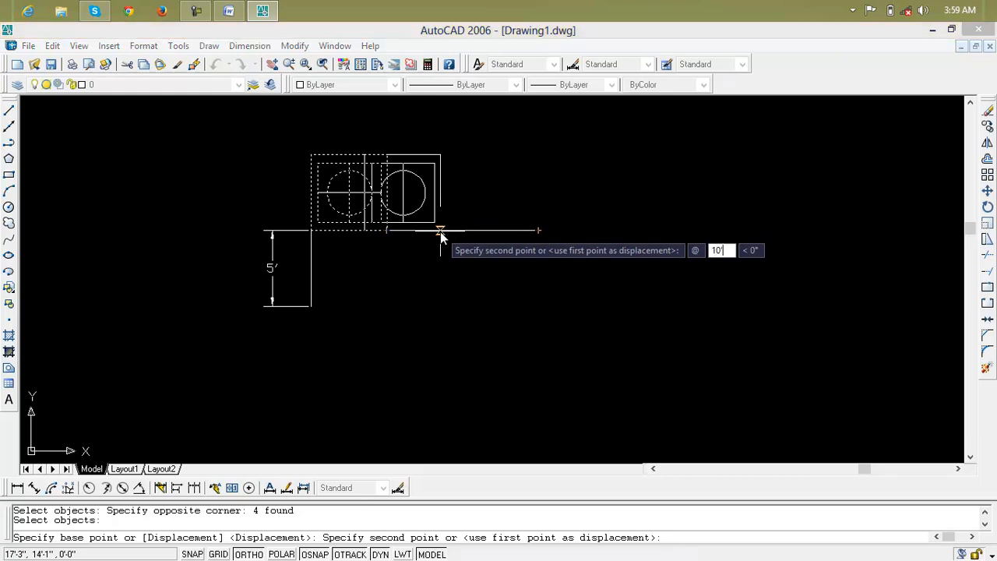
pyautogui.press('Tab')
pyautogui.write('0')
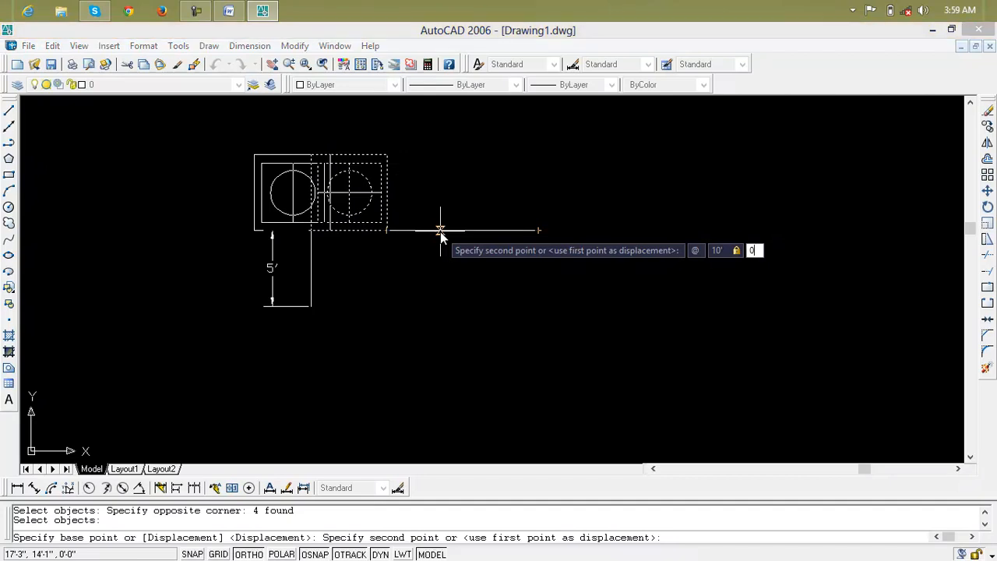
pyautogui.press('Return')
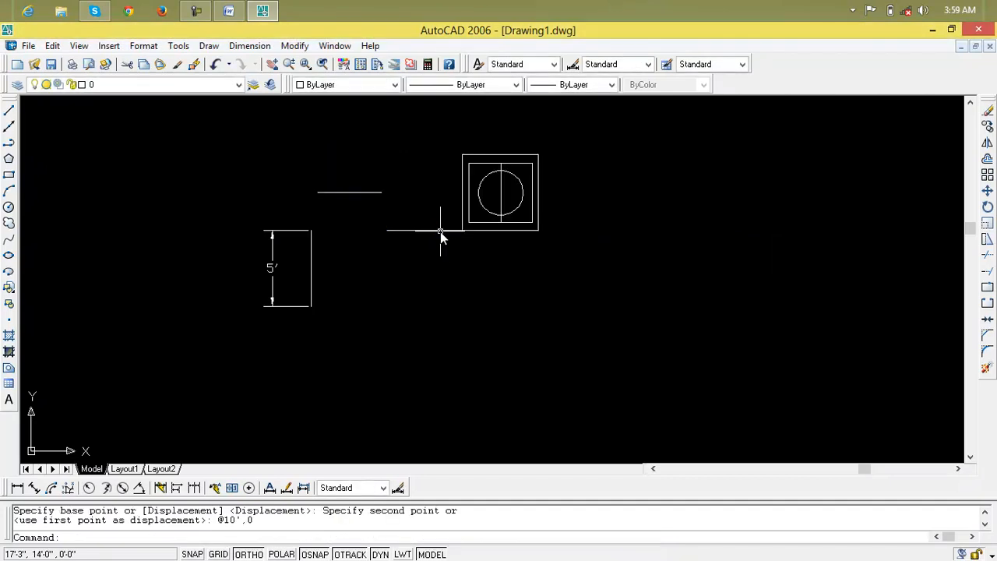
# Undo the last move of the nested rectangles, vertical centre line and circle.
pyautogui.press('Escape')
pyautogui.press('Escape')
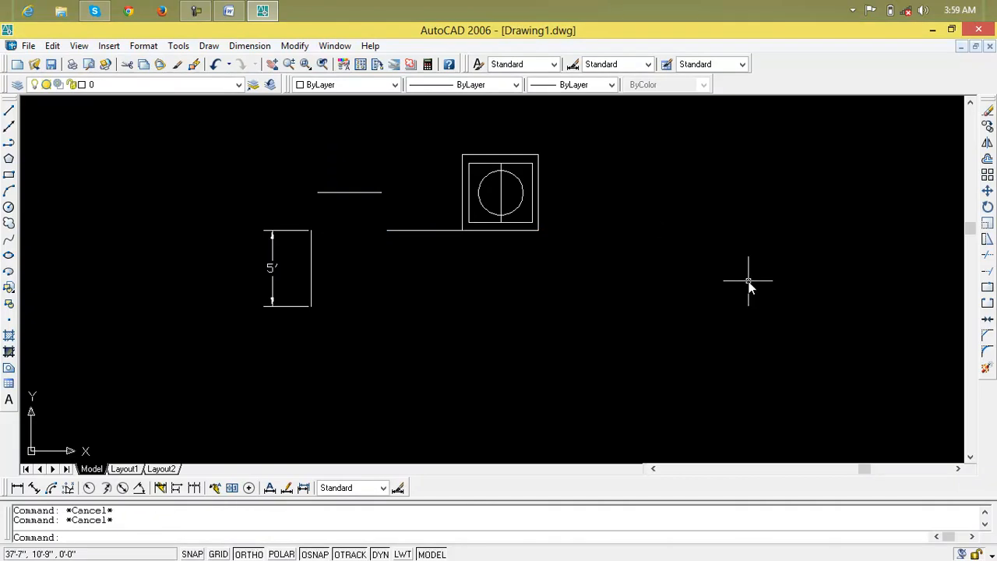
pyautogui.hotkey('ctrl', 'z')
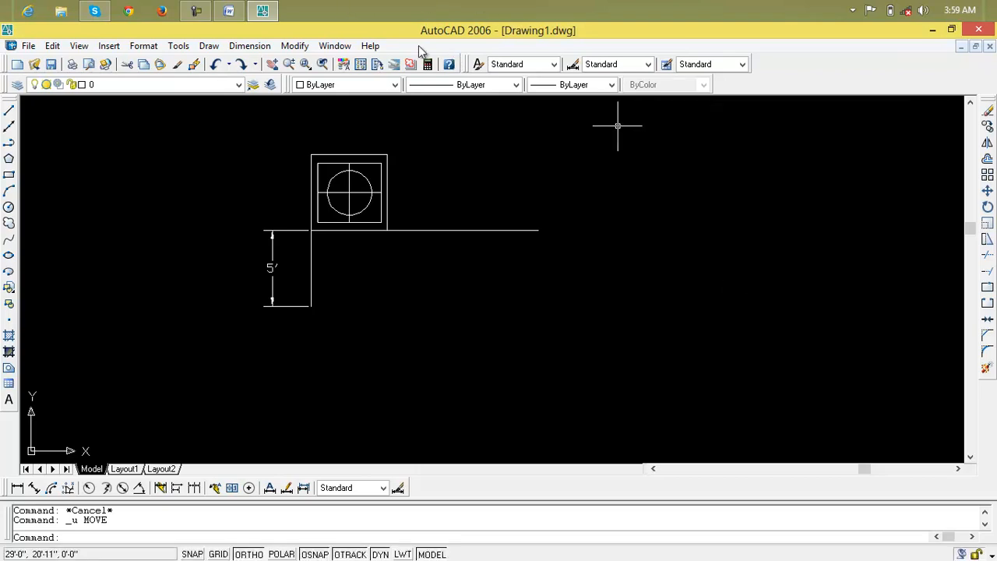
pyautogui.press('Escape')
# Switch to Notepad with a new blank document.
pyautogui.press('super+r')
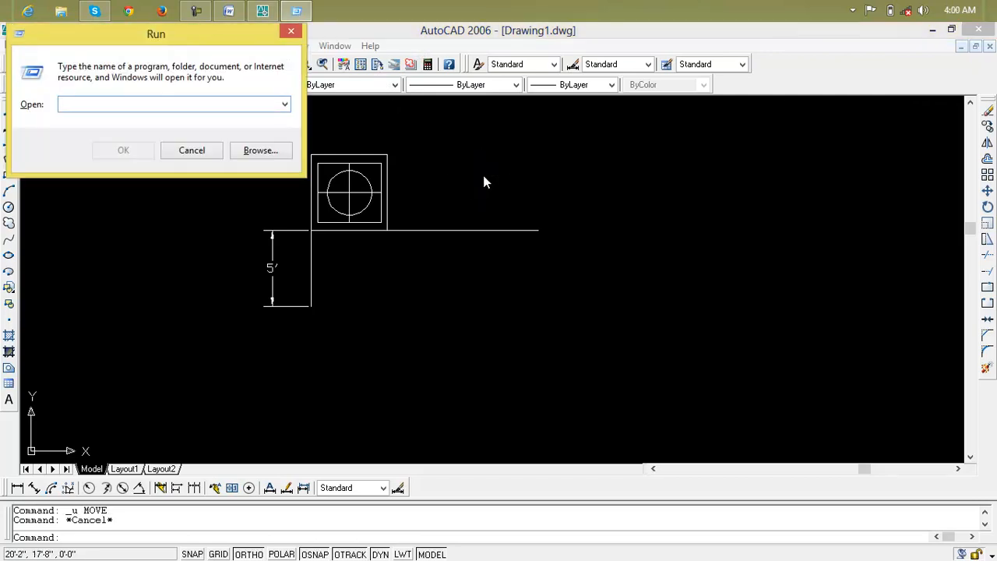
pyautogui.write('notepad')
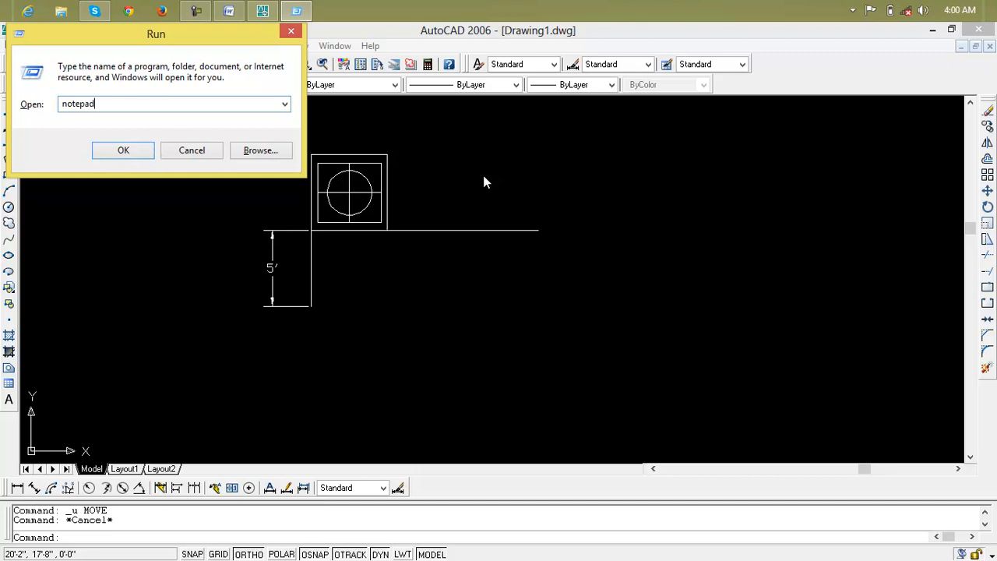
pyautogui.press('Return')
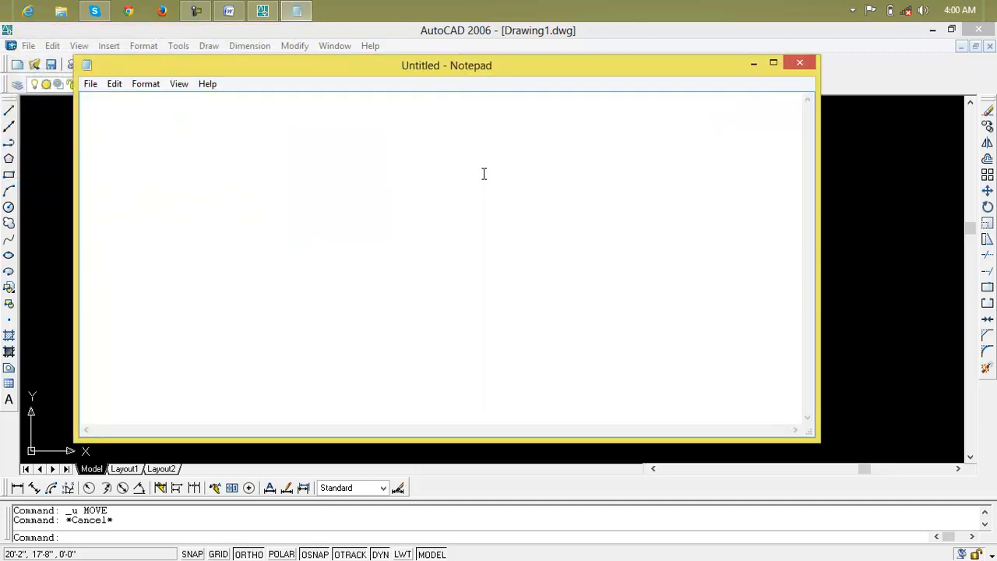
# Write the relative-coordinate format "@x,y enter" on the first line of the Notepad document.
pyautogui.write('@')
pyautogui.press('Return')
pyautogui.press('Return')
pyautogui.press('Return')
pyautogui.press('Return')
pyautogui.write('shift+2')
pyautogui.press('BackSpace')
pyautogui.press('BackSpace')
pyautogui.press('BackSpace')
pyautogui.press('BackSpace')
pyautogui.press('BackSpace')
pyautogui.press('BackSpace')
pyautogui.press('BackSpace')
pyautogui.press('BackSpace')
pyautogui.press('BackSpace')
pyautogui.press('BackSpace')
pyautogui.press('BackSpace')
pyautogui.write('x,y enter')
pyautogui.press('Return')
pyautogui.write("@10',0 enter")
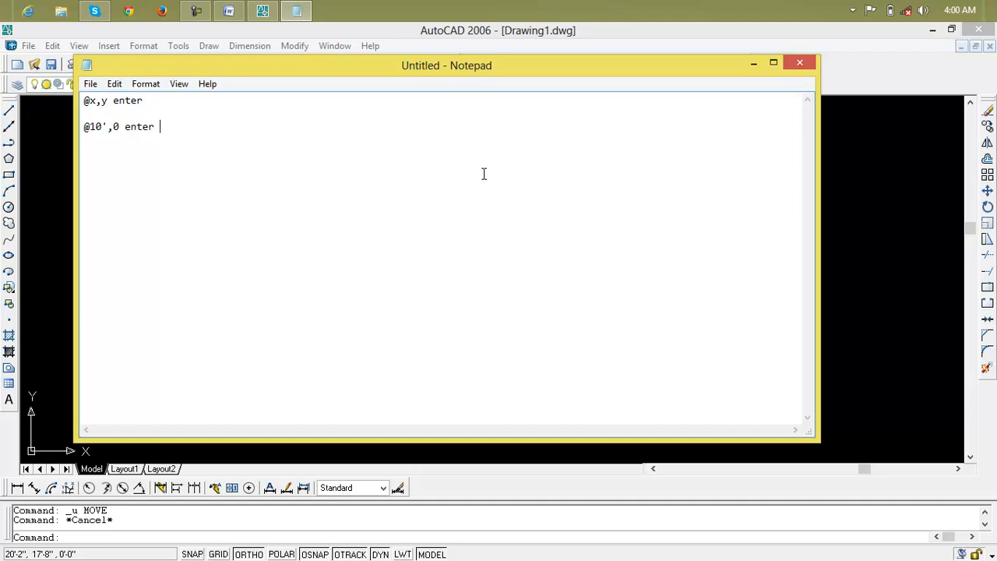
# Delete all the text in Notepad and close it, returning to the AutoCAD drawing.
pyautogui.moveTo(311, 150); pyautogui.dragTo(83, 84)
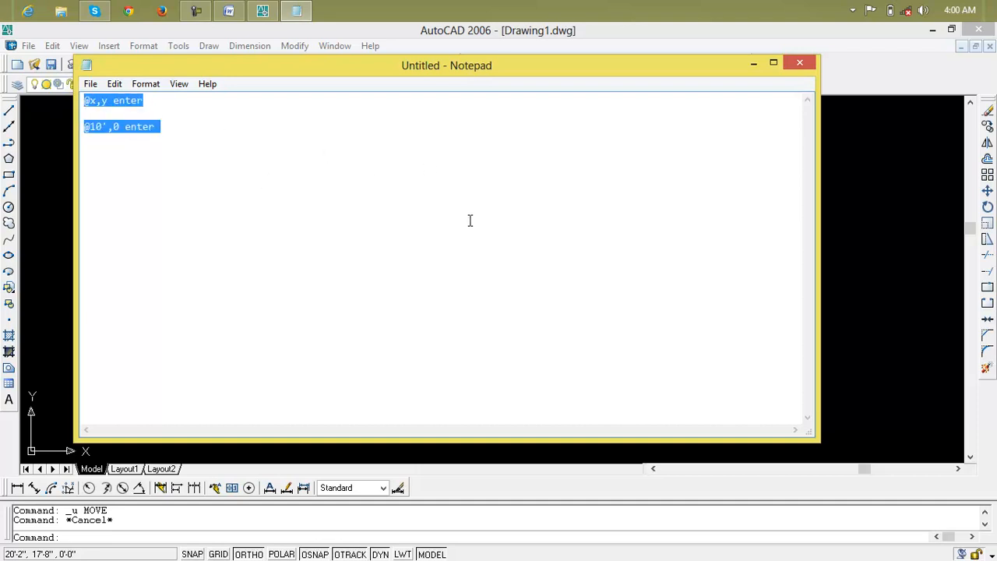
pyautogui.press('Delete')
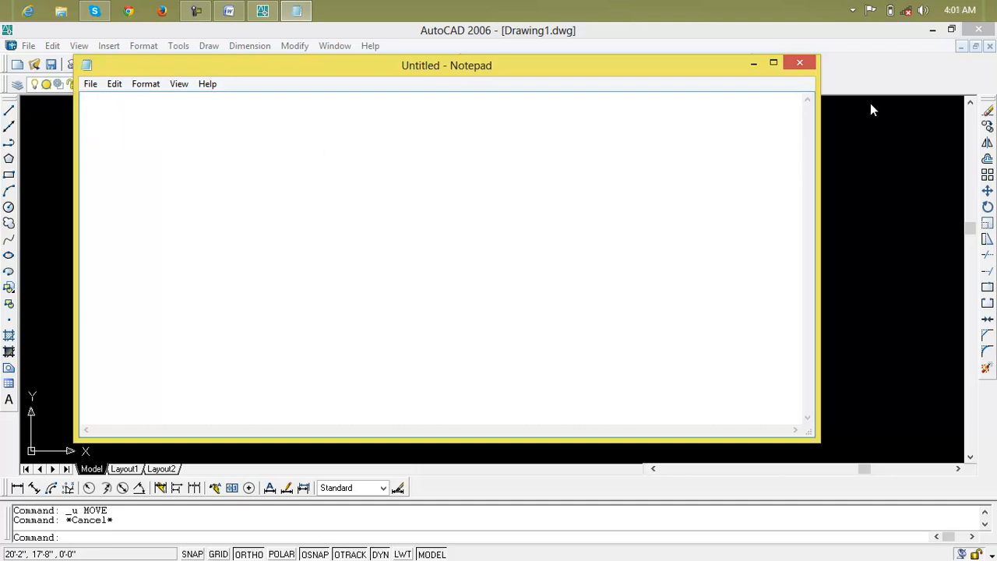
pyautogui.click(800, 64)
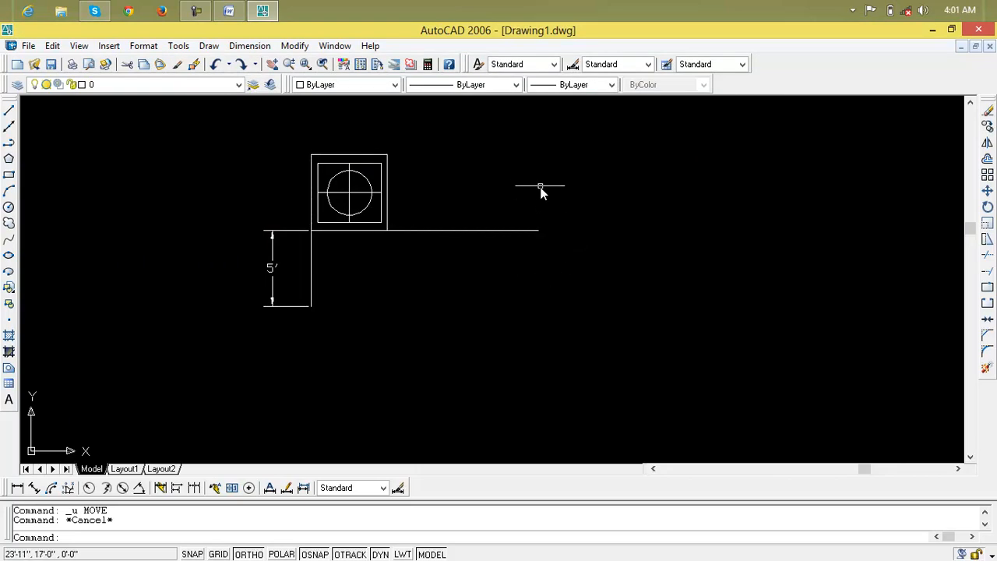
pyautogui.write('m')
pyautogui.press('Return')
pyautogui.click(507, 162)
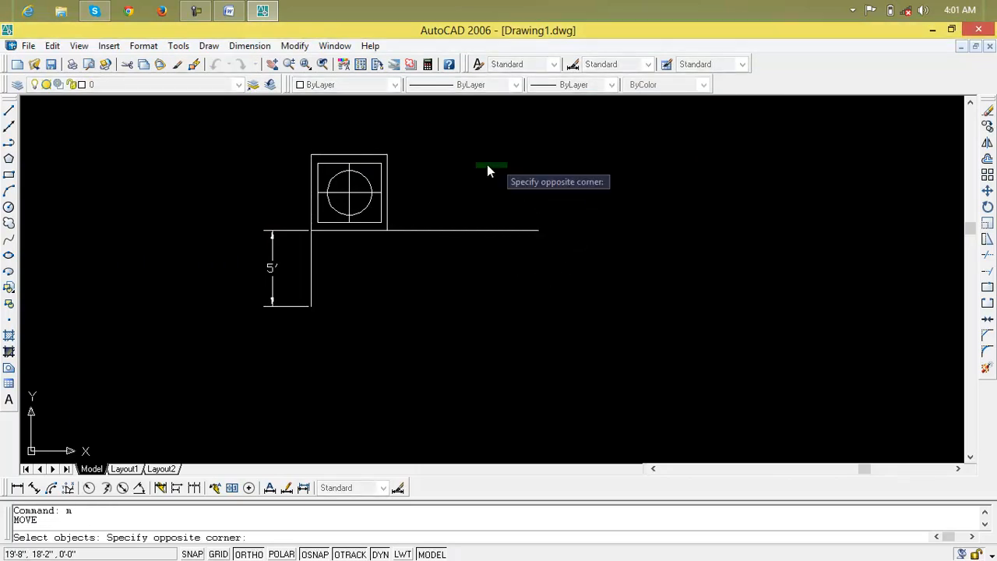
pyautogui.click(303, 209)
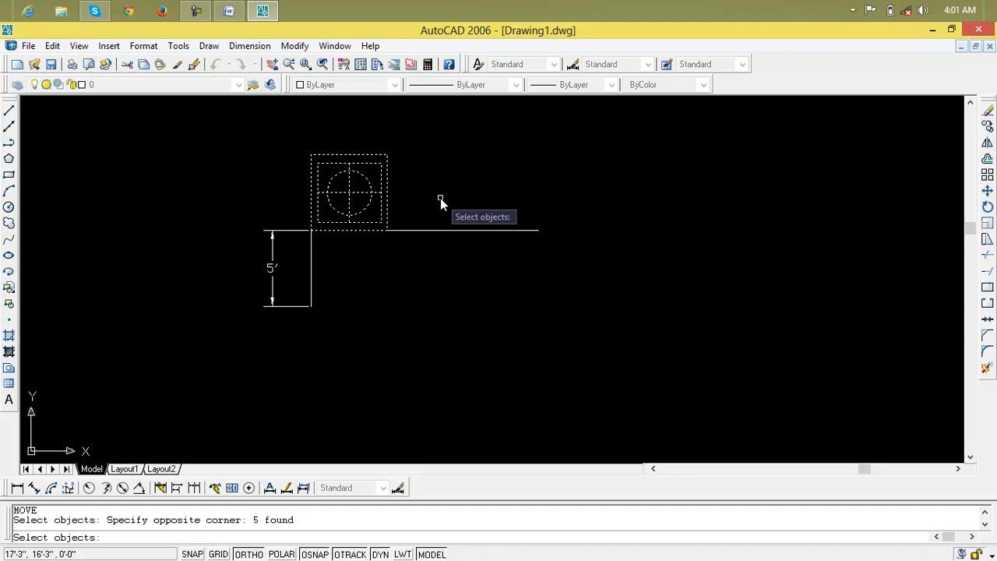
pyautogui.press('Return')
pyautogui.click(387, 231)
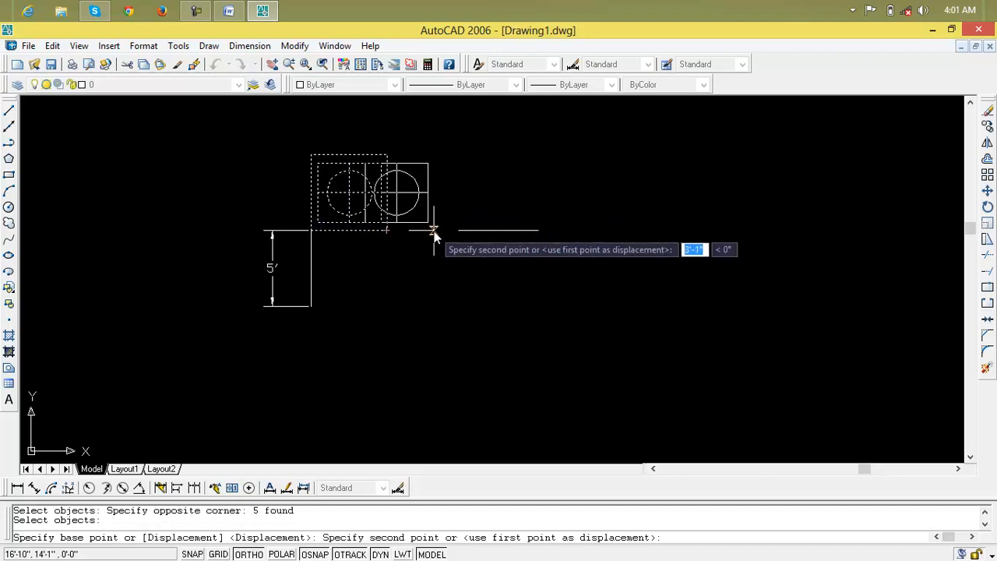
pyautogui.write('@')
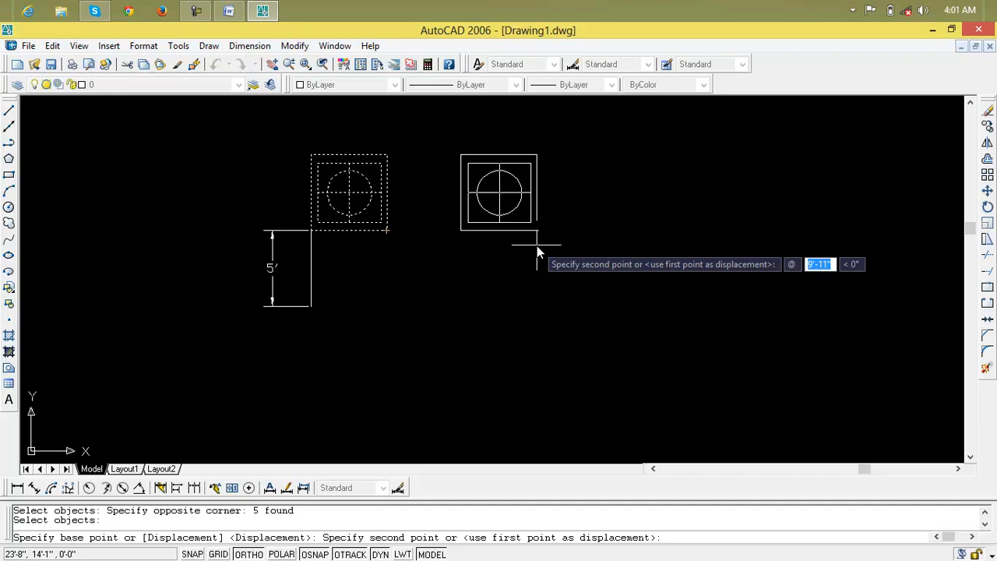
pyautogui.write("10'")
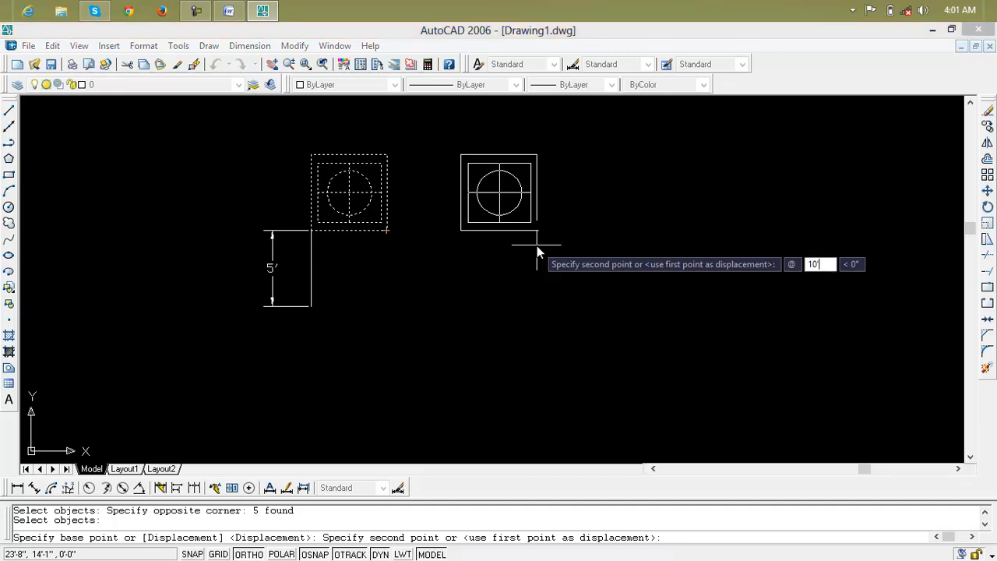
pyautogui.press('Tab')
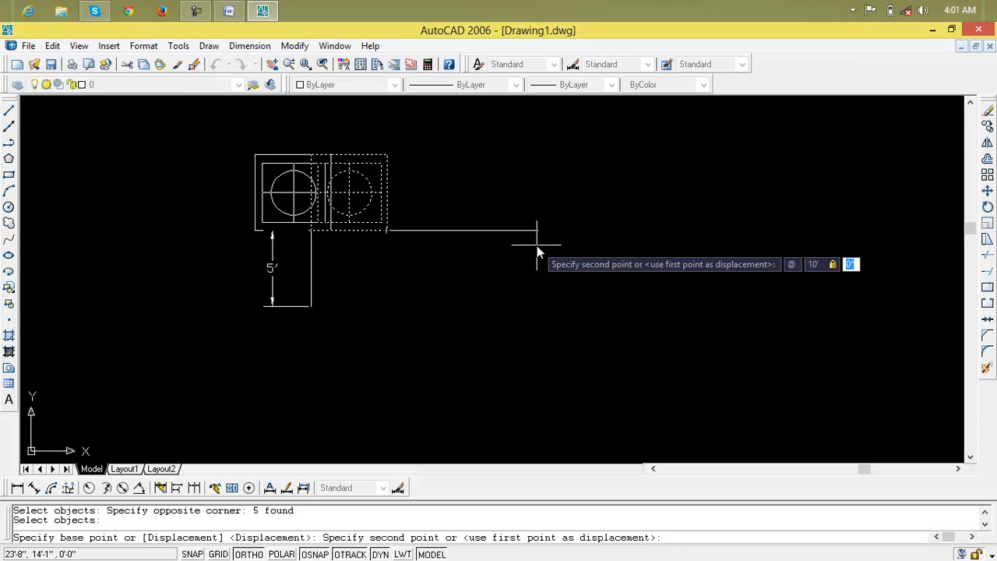
pyautogui.write('5')
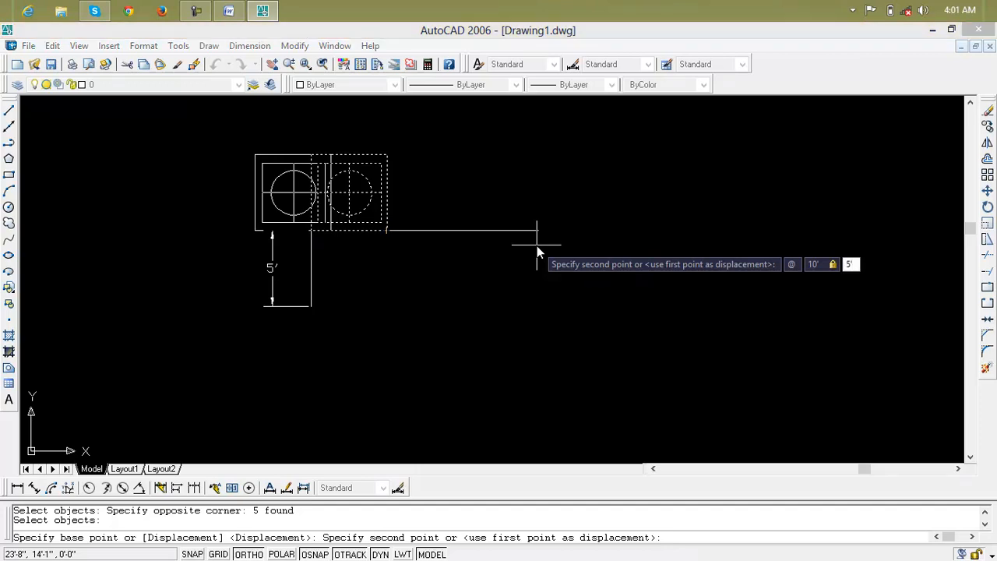
pyautogui.press('Return')
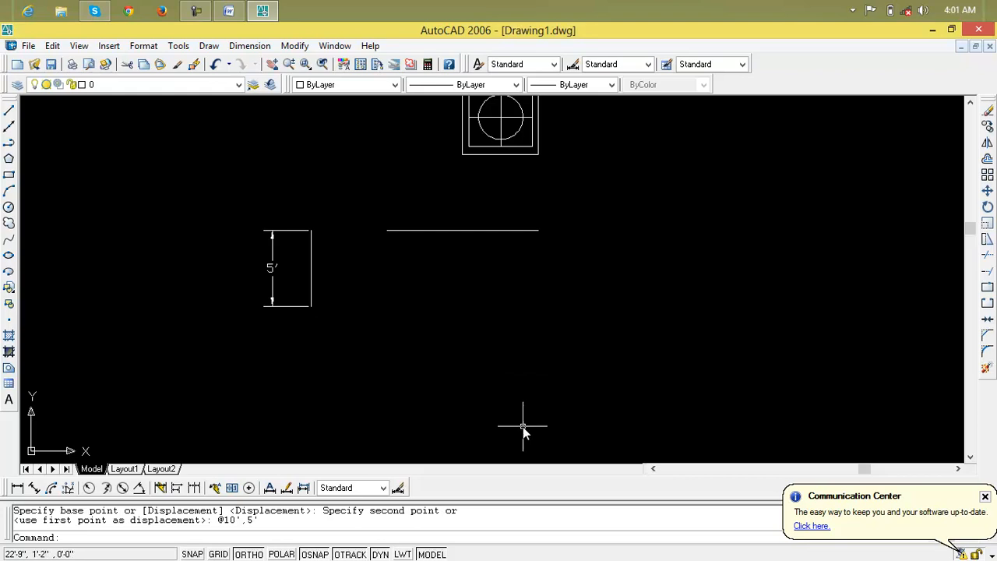
# Erase everything in the drawing: the nested rectangles, centre lines, circle, guide lines and the 5' dimension.
pyautogui.scroll(-2, 632, 290)
pyautogui.moveTo(632, 290); pyautogui.dragTo(635, 335, button='middle')
pyautogui.click(679, 130)
pyautogui.click(235, 408)
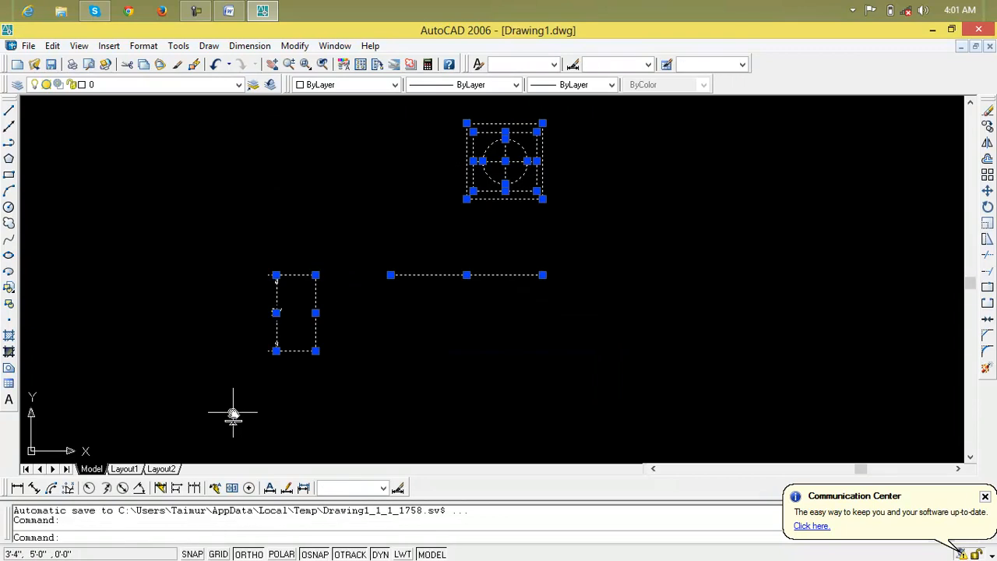
pyautogui.press('Delete')
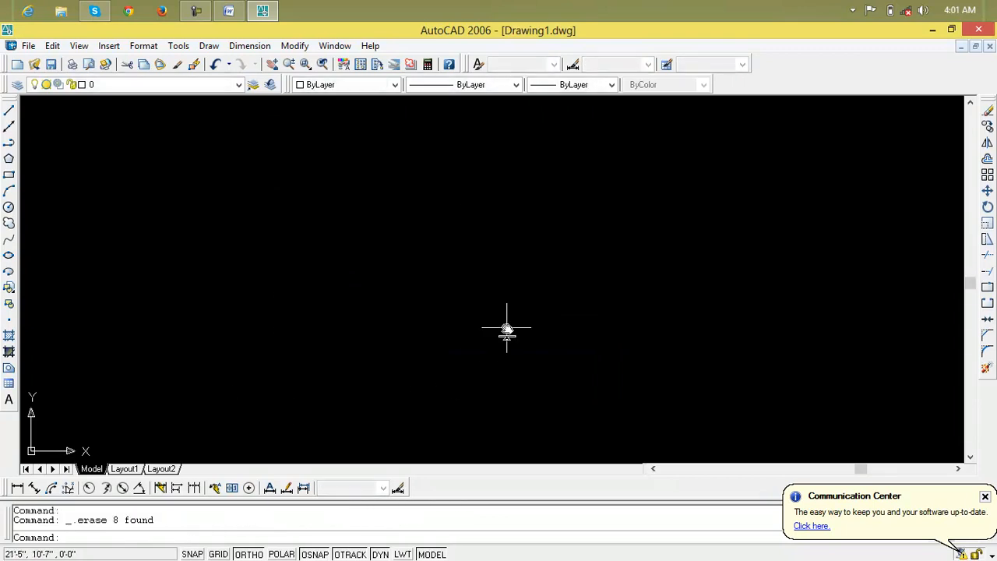